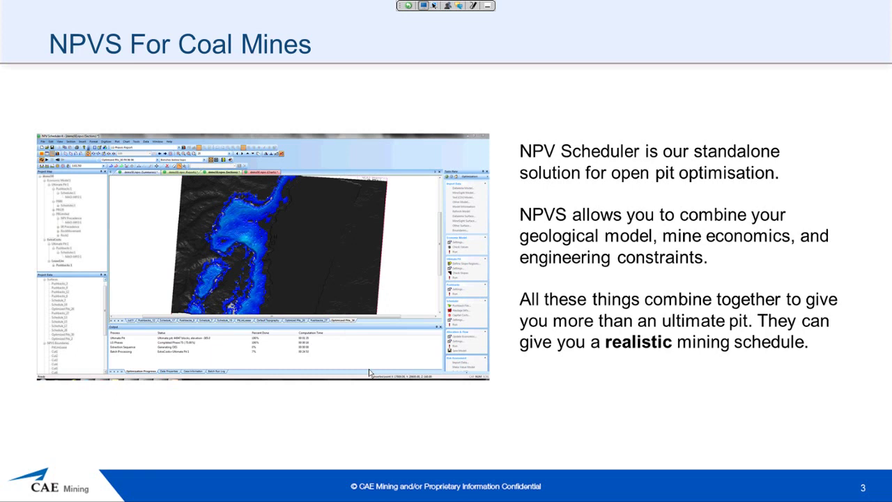
Step: Advance the slideshow from slide 3 to the NPVS Workflow slide
key(Right)
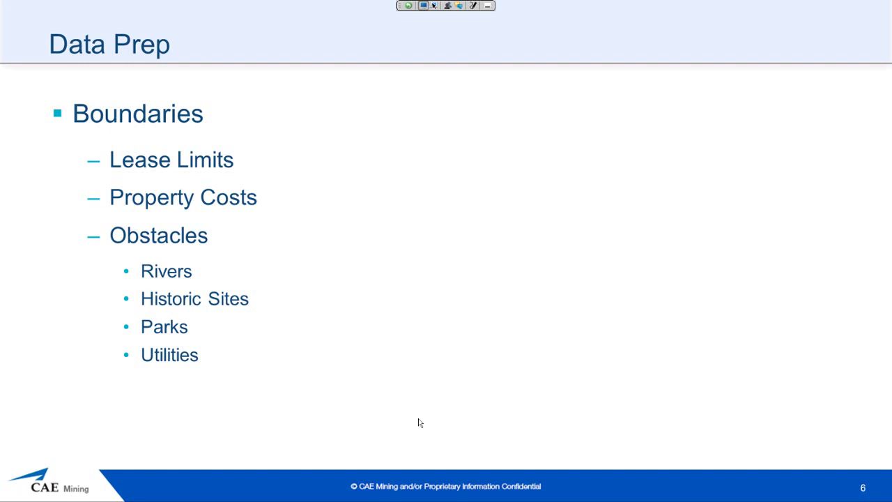
Step: Advance the slideshow from the Data Prep slide to the Model import slide
key(Right)
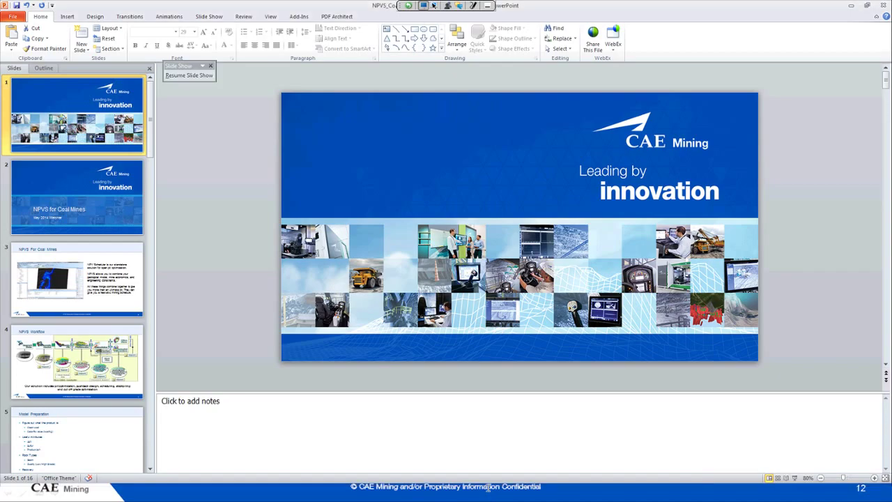
Step: Leave the PowerPoint slideshow and switch to the Studio 3 project window
key(alt+Tab)
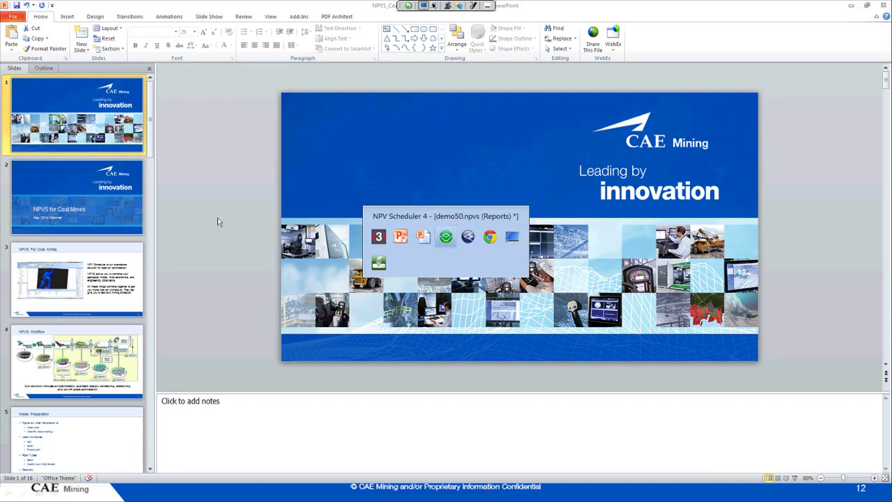
key(alt+Tab)
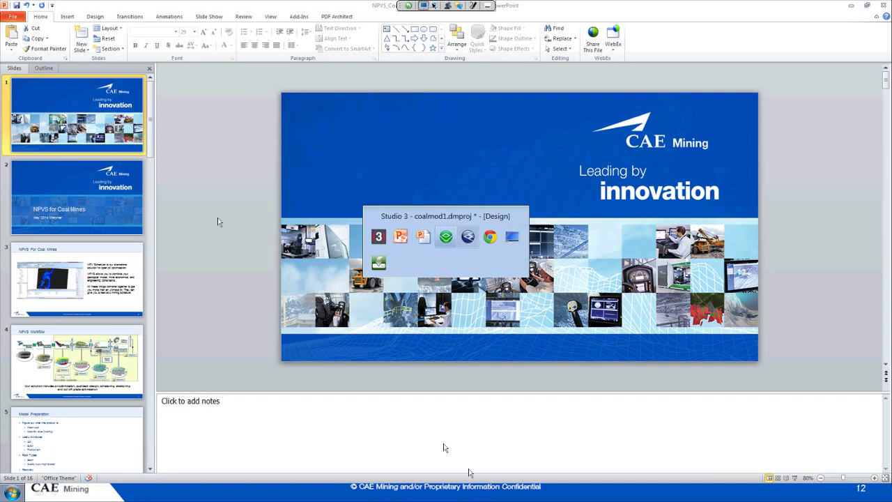
key(alt+Tab)
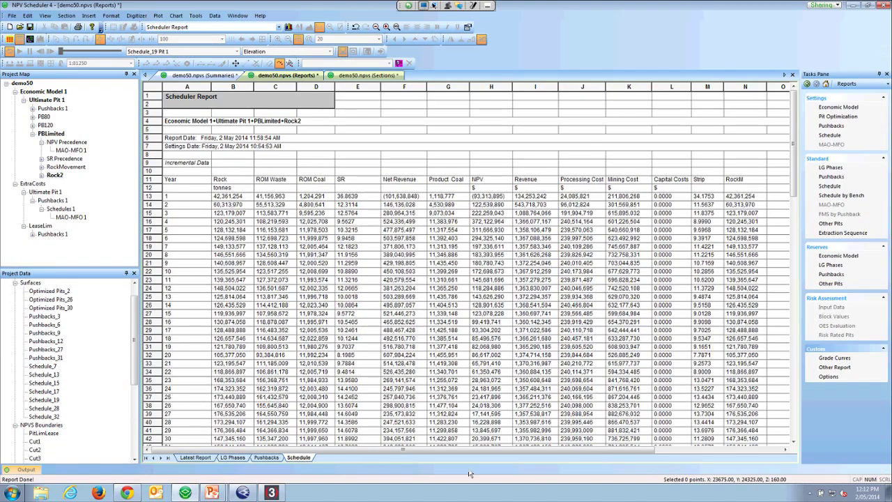
key(alt+Tab)
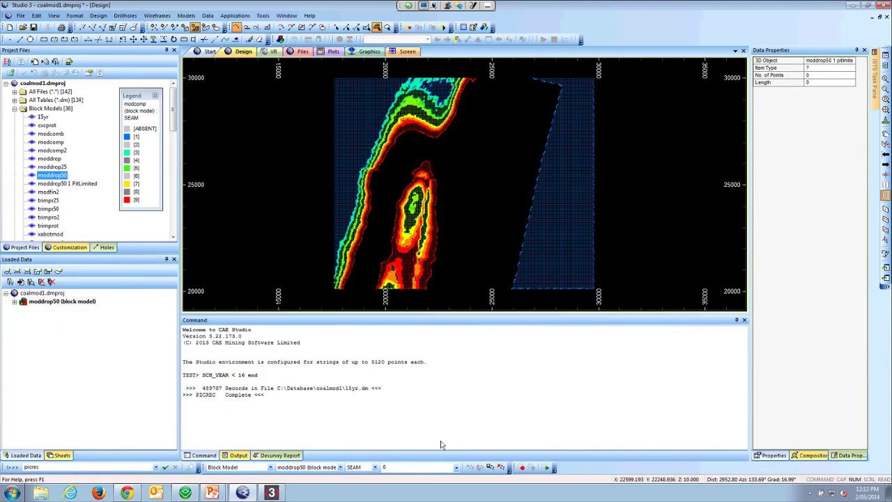
Step: Redraw the moddrop50 model as a West-East vertical section defined by one point
key(v)
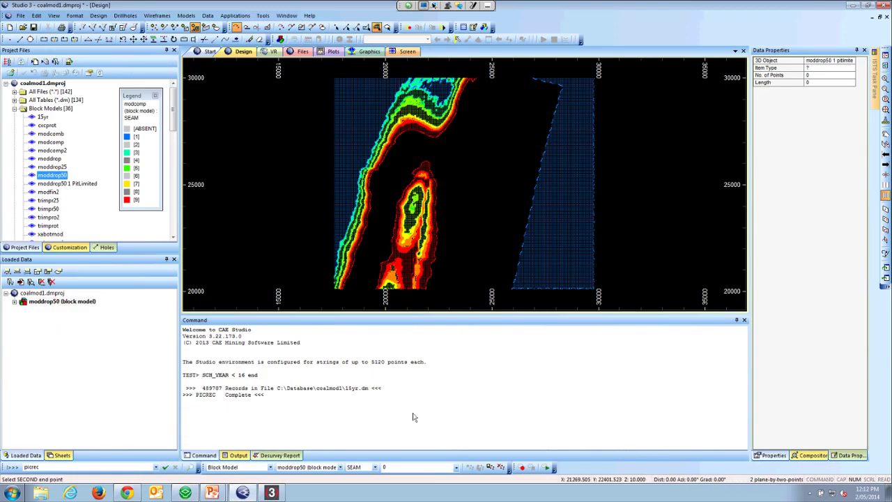
key(v)
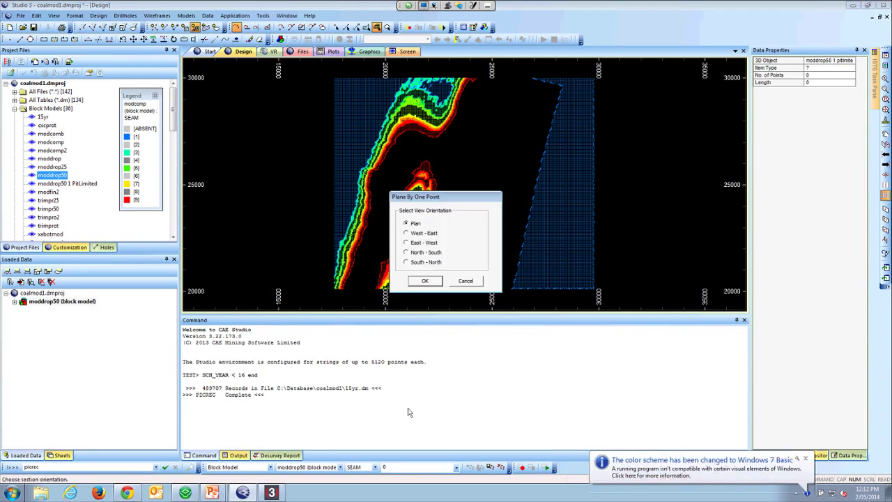
key(Return)
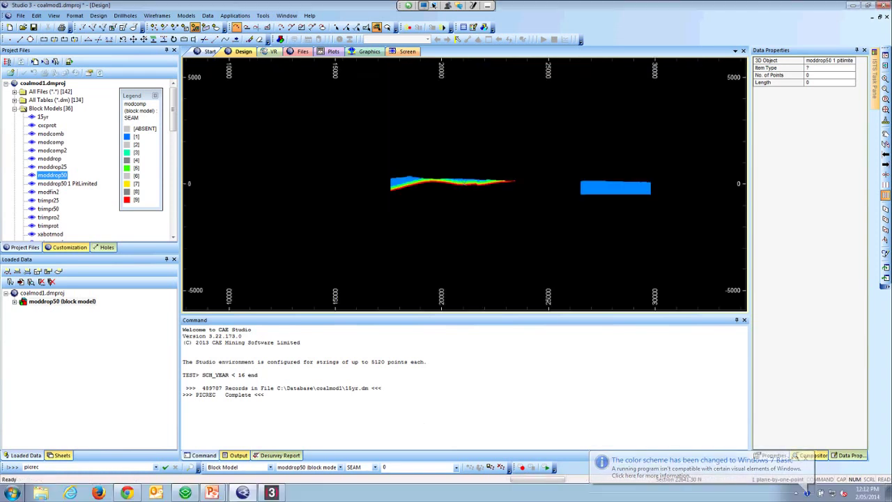
Step: Zoom twice with rectangles onto the left block model's seam layers
key(z)
key(x)
drag(381, 159, 513, 215)
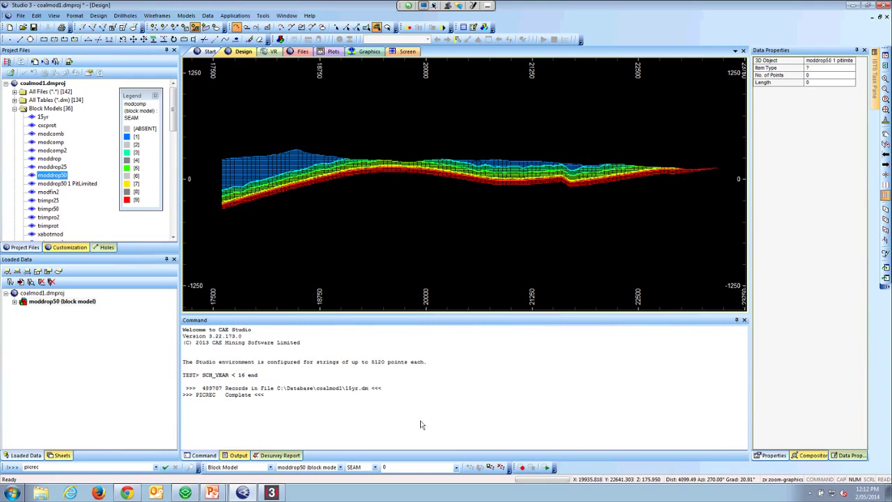
key(z)
key(x)
drag(309, 193, 390, 157)
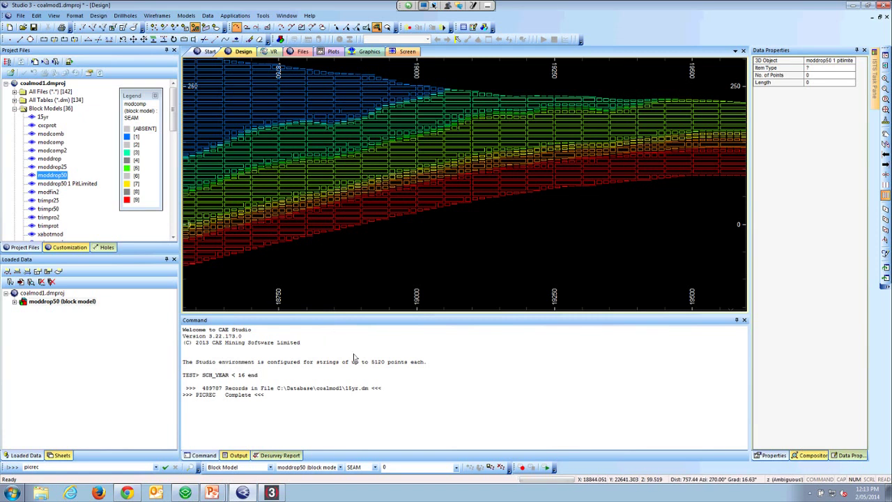
Step: Zoom into the individual seam blocks, query a subcell's properties, then clear the selection
drag(305, 204, 385, 236)
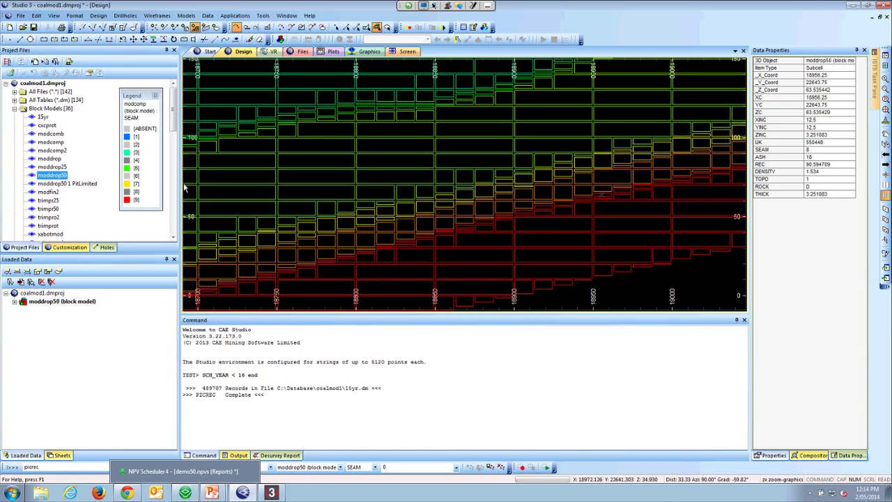
click(640, 277)
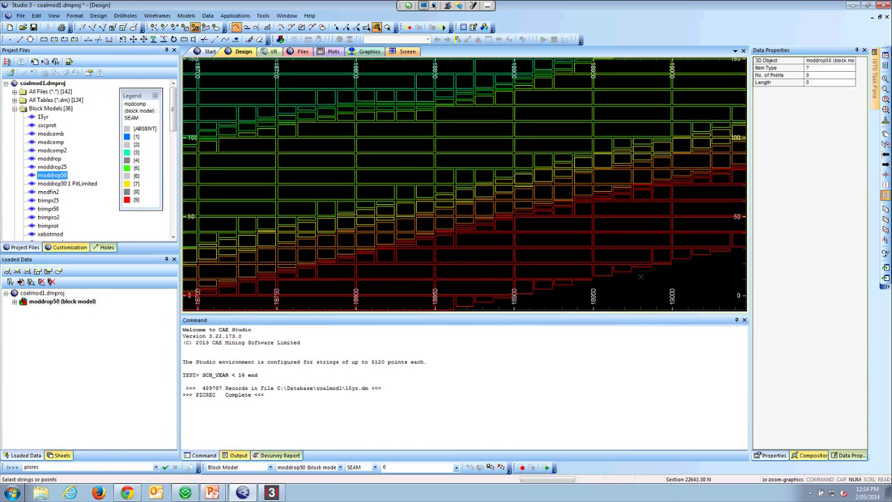
Step: Select Economic Model 1, switch the Tasks Pane to Optimization, and open Economic Model Settings
click(185, 492)
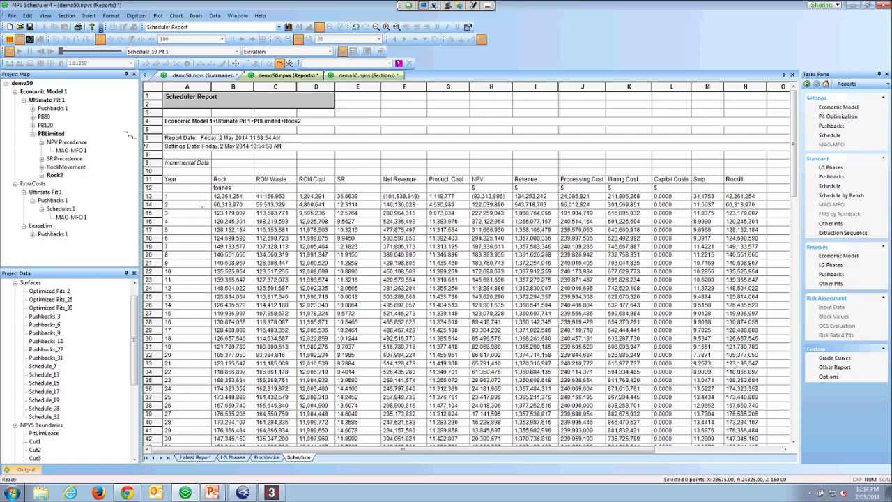
click(98, 100)
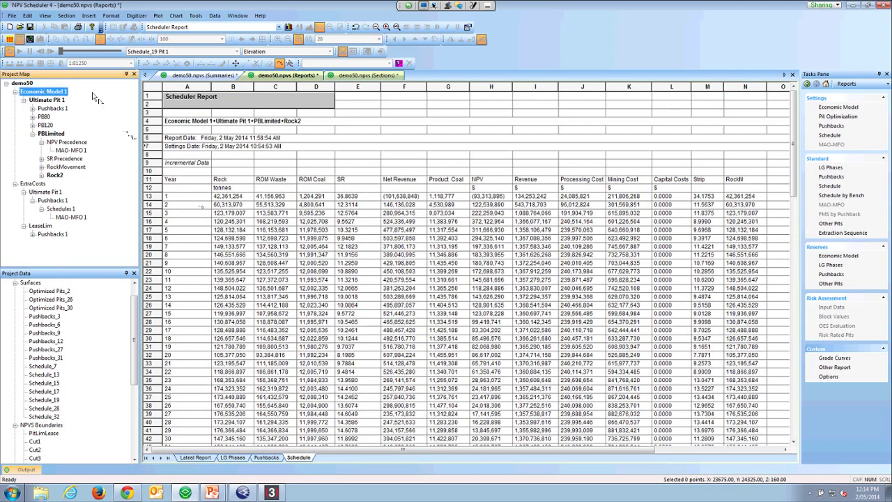
click(863, 83)
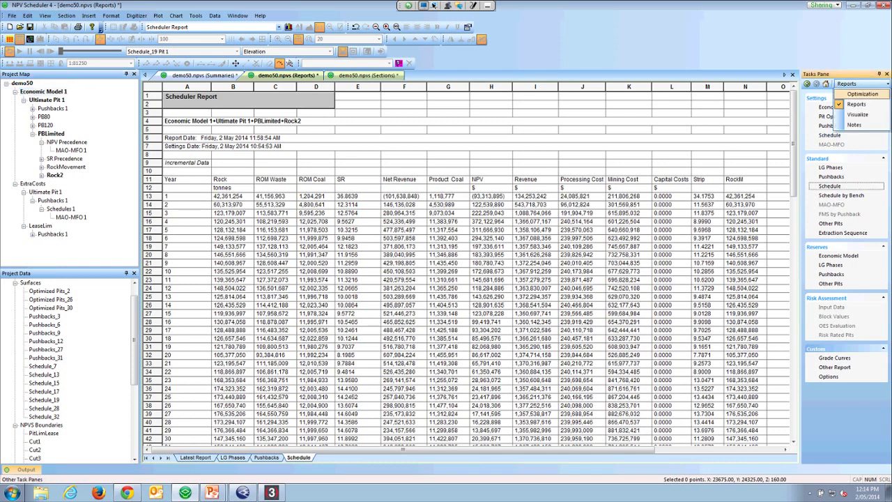
click(862, 93)
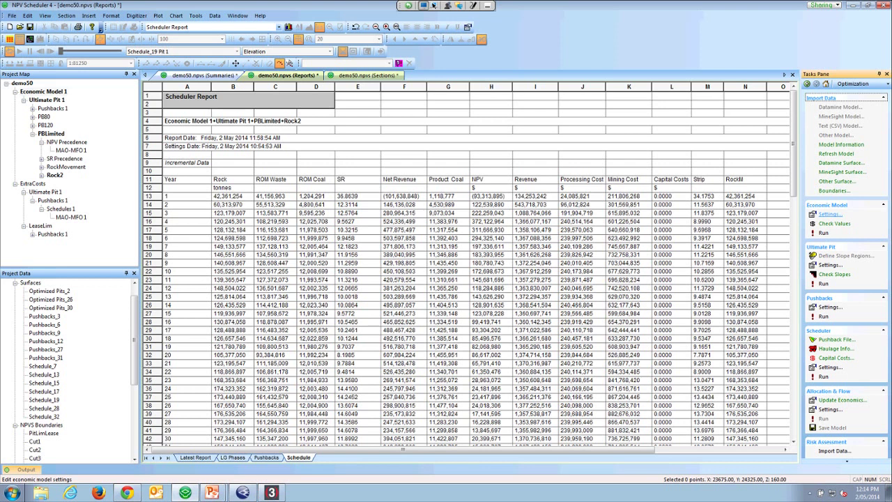
click(829, 214)
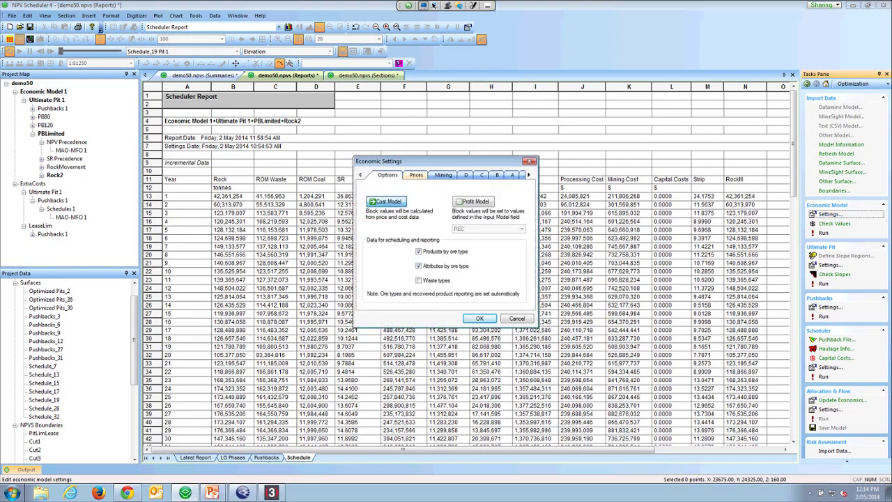
Step: Review the Prices, Mining and rock type C tabs in Economic Settings
key(ctrl+Tab)
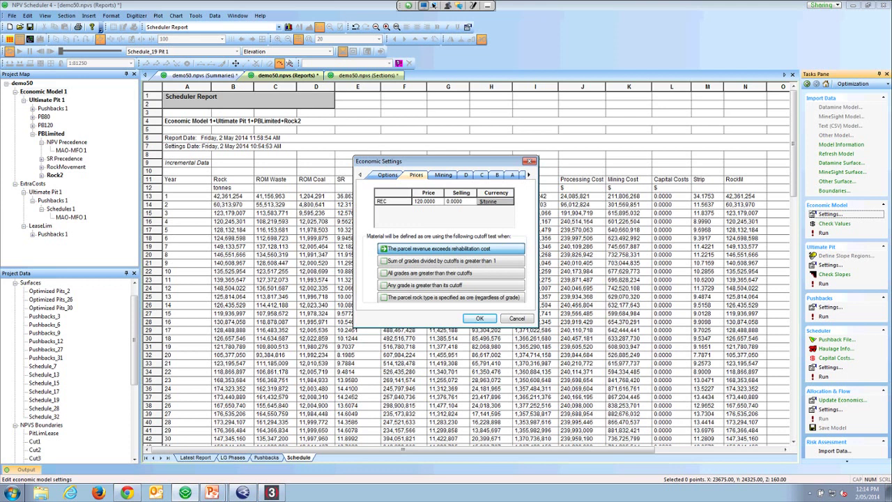
click(443, 175)
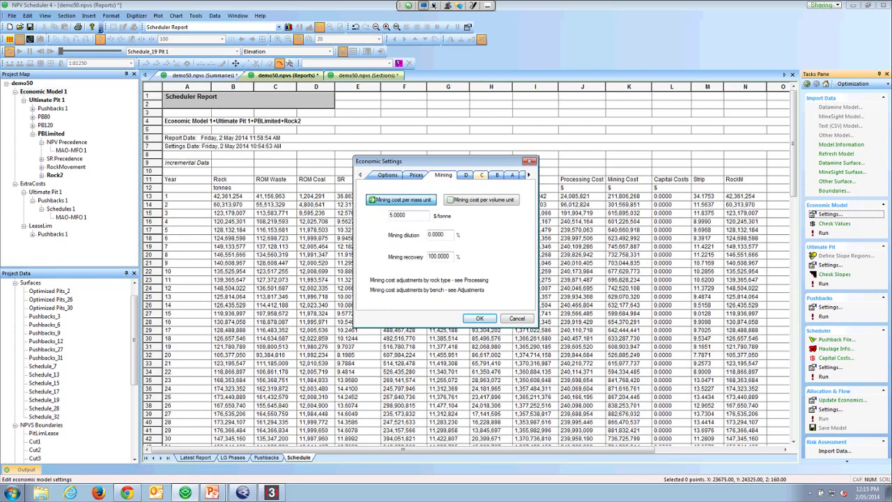
click(481, 175)
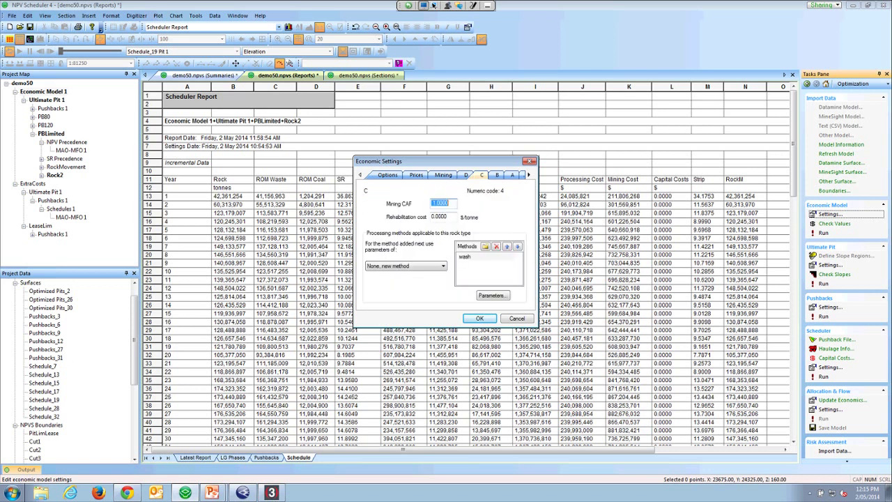
Step: Open the wash processing method's parameters and select its REC recovery fraction
click(465, 257)
click(492, 295)
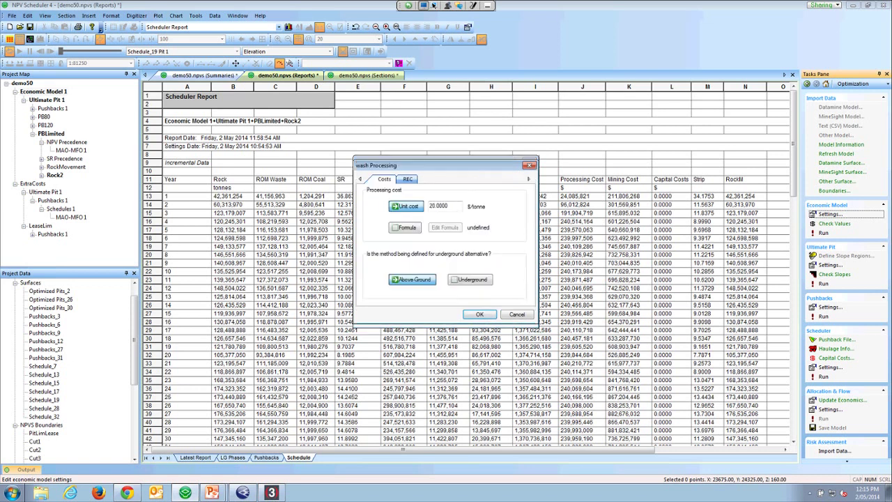
click(408, 179)
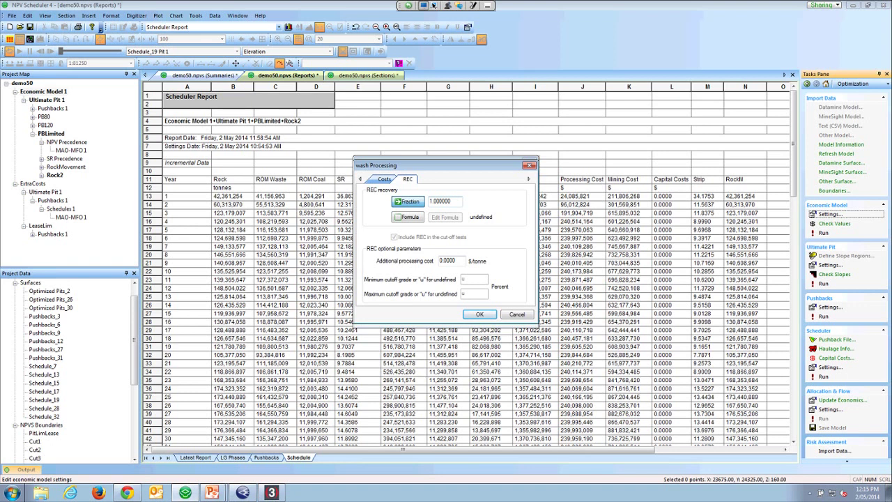
key(shift+Left)
key(shift+Left)
key(shift+Left)
key(shift+Left)
key(shift+Left)
key(shift+Left)
key(shift+Left)
key(shift+Left)
click(479, 314)
click(479, 317)
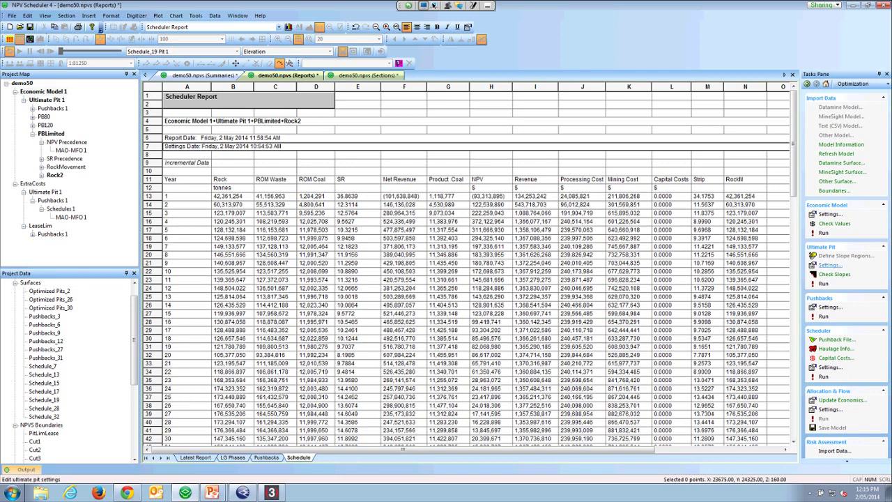
click(831, 265)
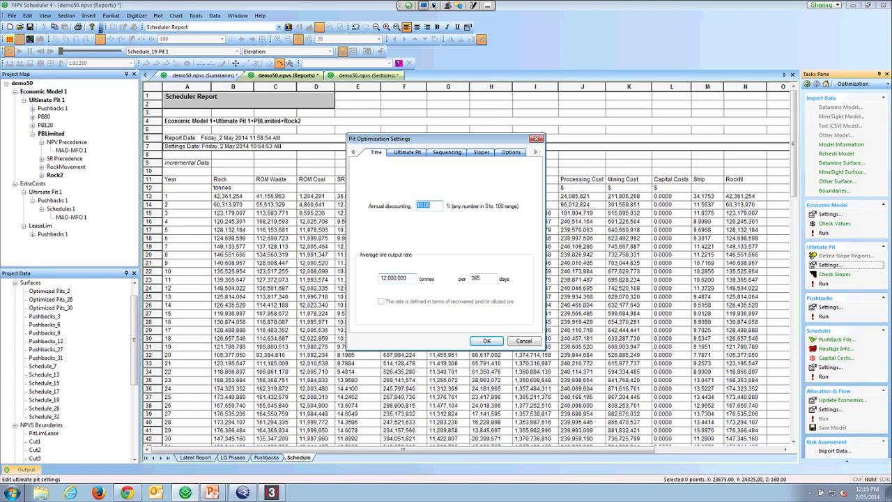
key(Tab)
key(shift+Tab)
click(407, 152)
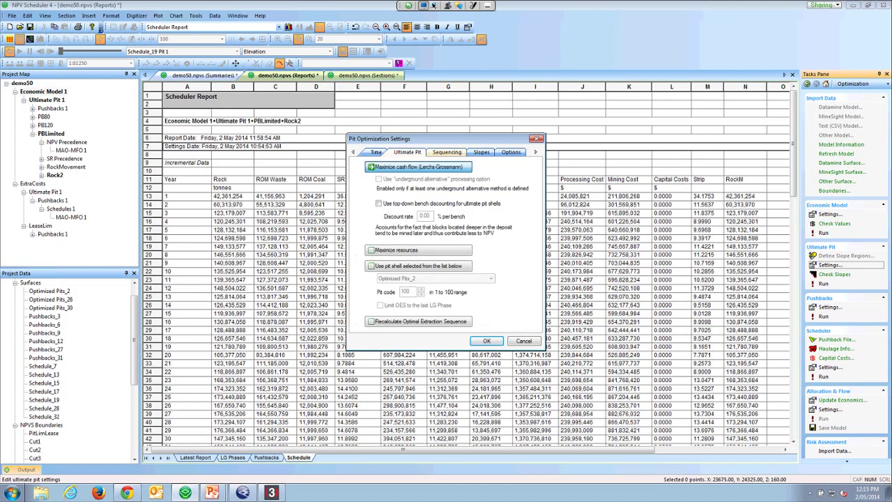
key(ctrl+Tab)
key(ctrl+Tab)
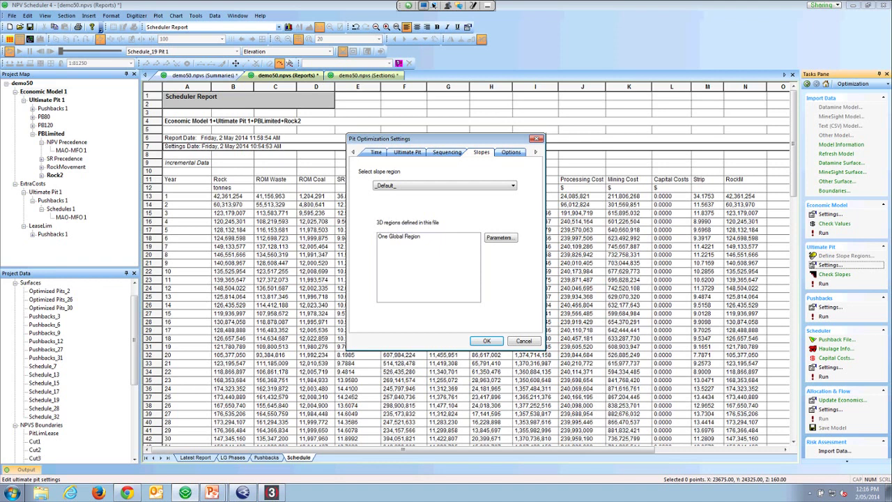
key(ctrl+Tab)
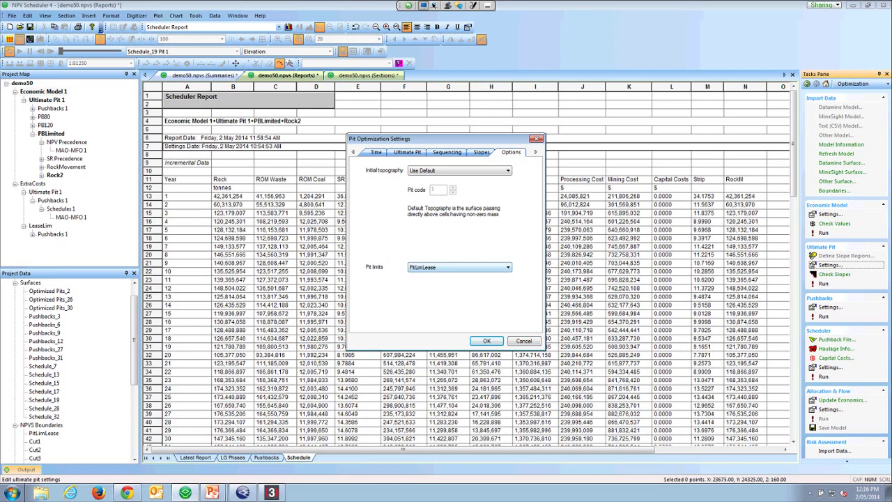
click(524, 341)
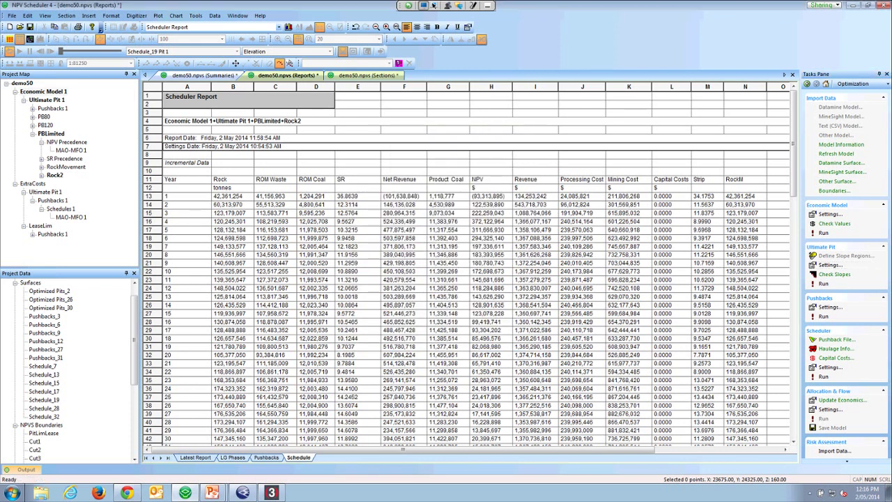
Step: Show Optimized Pits_2 Pit 1 in Sections, tilted obliquely and coloured by benches below topo
key(ctrl+Tab)
key(ctrl+Page_Down)
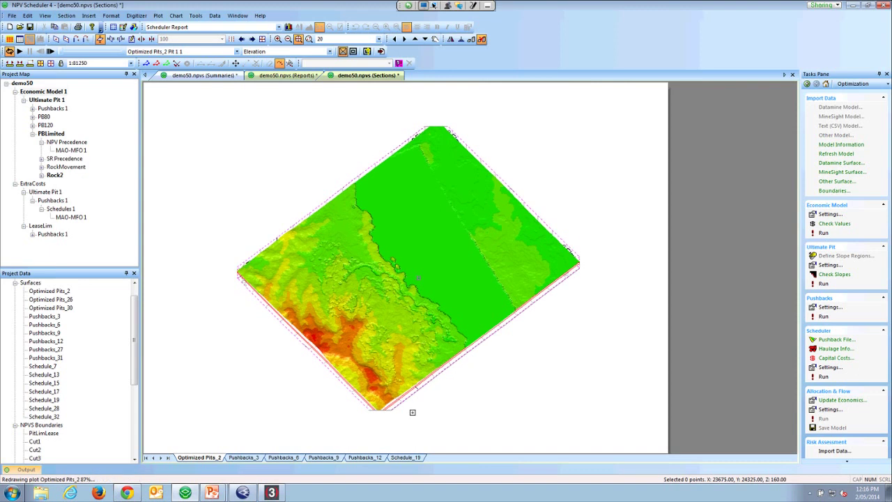
click(237, 51)
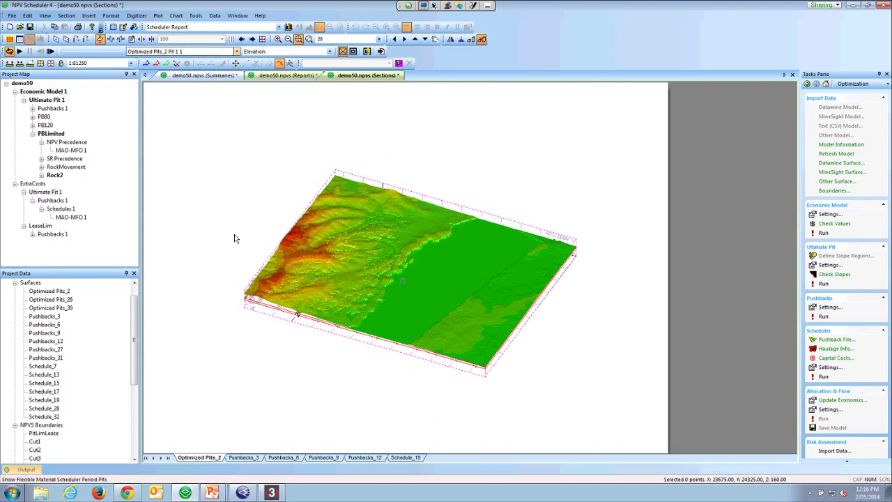
scroll(240, 243, down, 15)
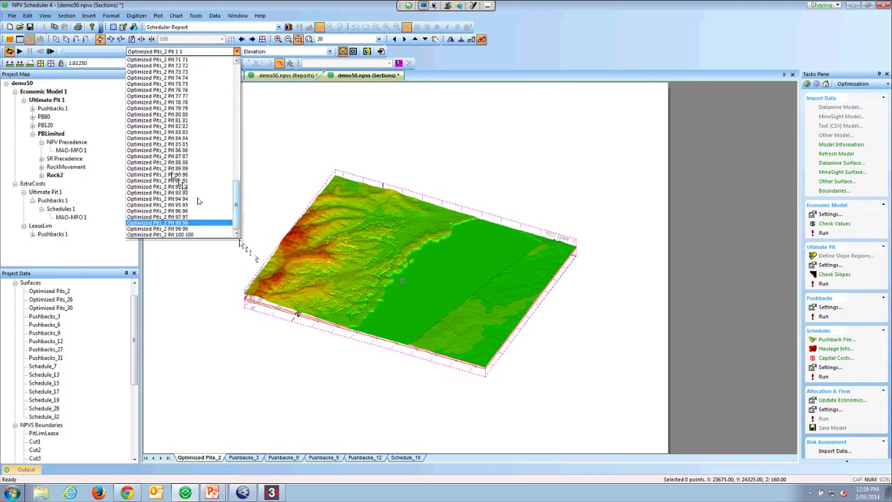
scroll(239, 242, up, 7)
scroll(239, 243, up, 16)
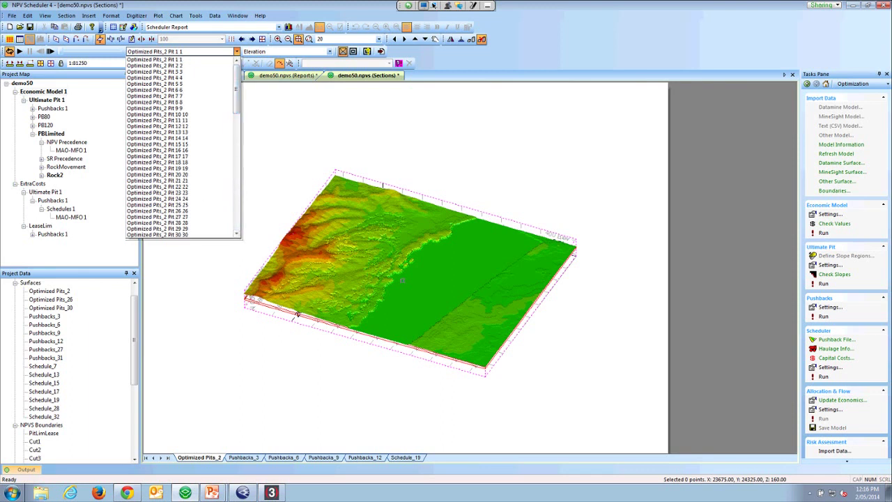
click(278, 278)
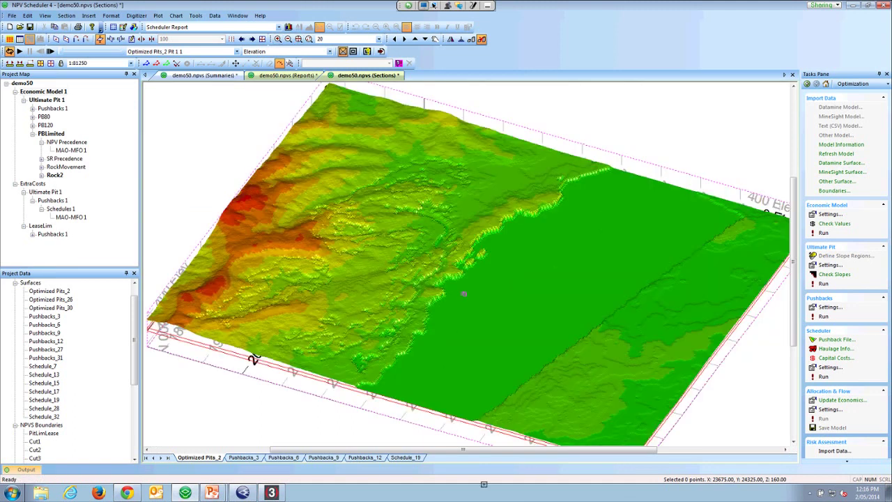
drag(463, 293, 470, 296)
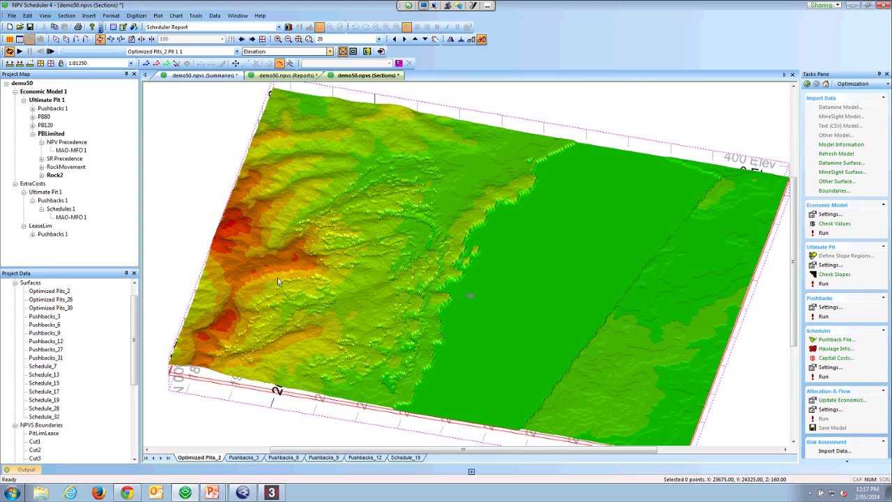
key(Down)
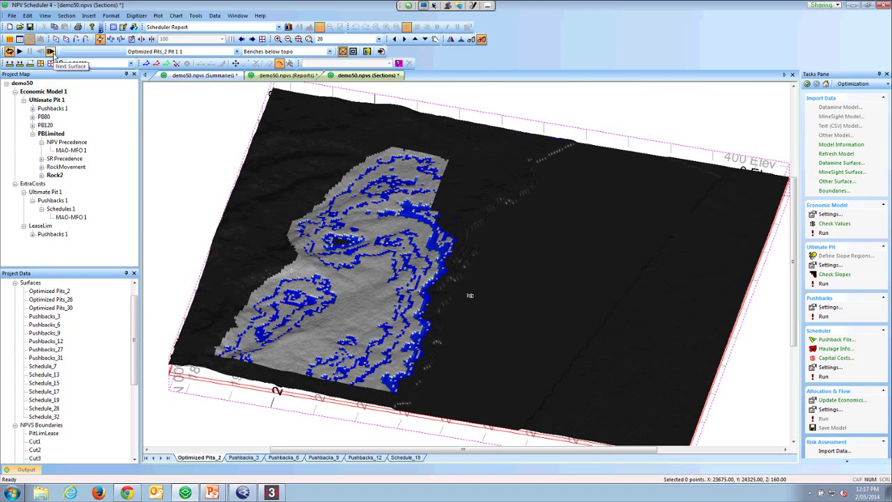
Step: Step from Pit 1 through Pits 2 and 3, then jump to Pit 32
click(50, 53)
click(51, 53)
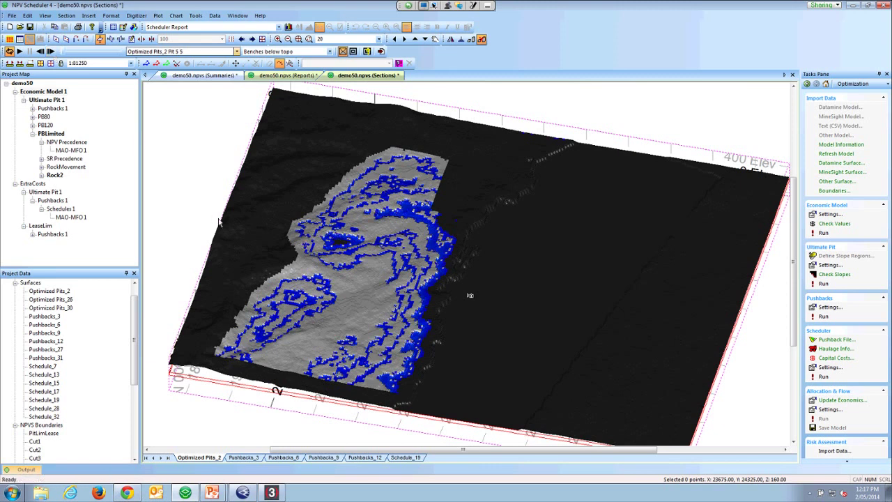
click(237, 51)
scroll(206, 209, down, 1)
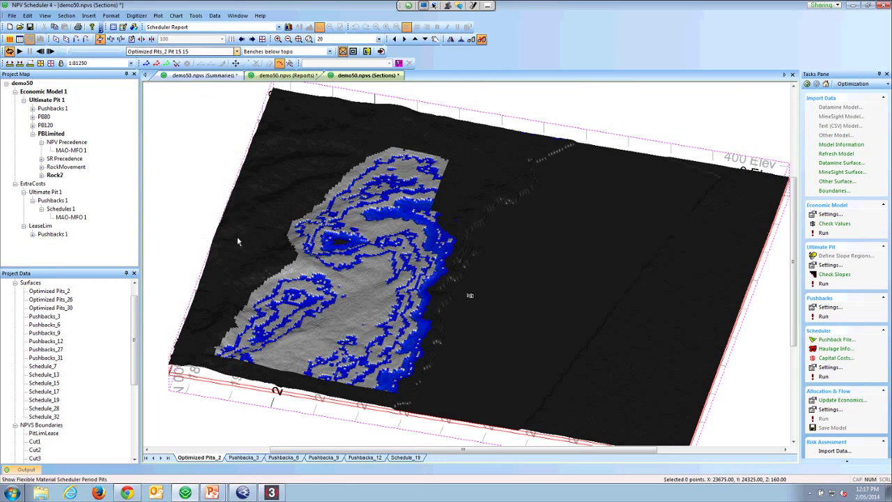
click(237, 51)
click(178, 161)
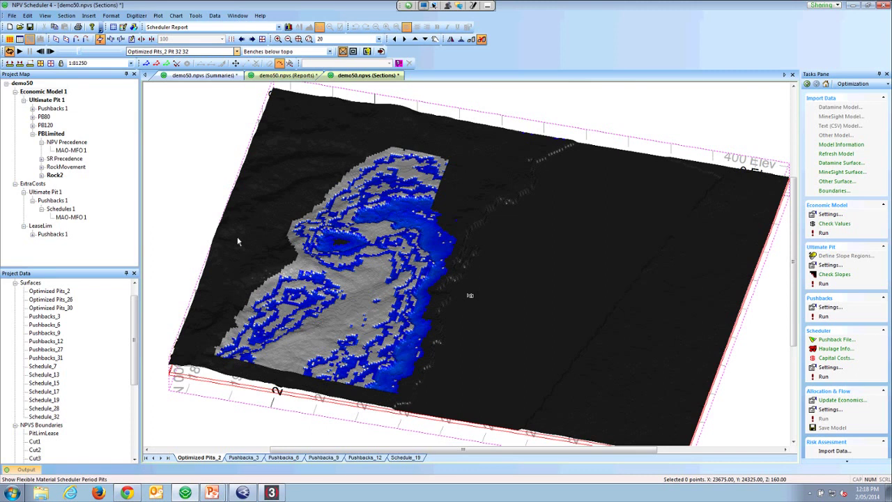
Step: Jump to pit shell Pit 58, then step through Pits 59 to 63
click(237, 51)
click(209, 217)
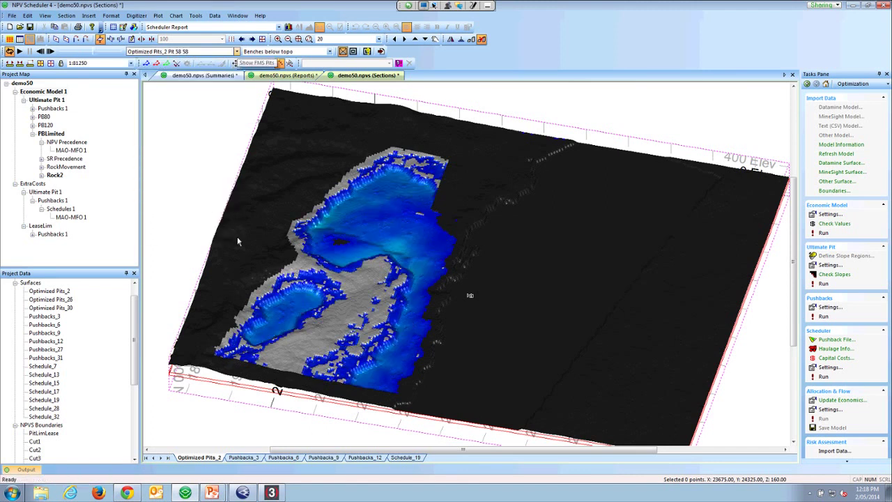
click(50, 52)
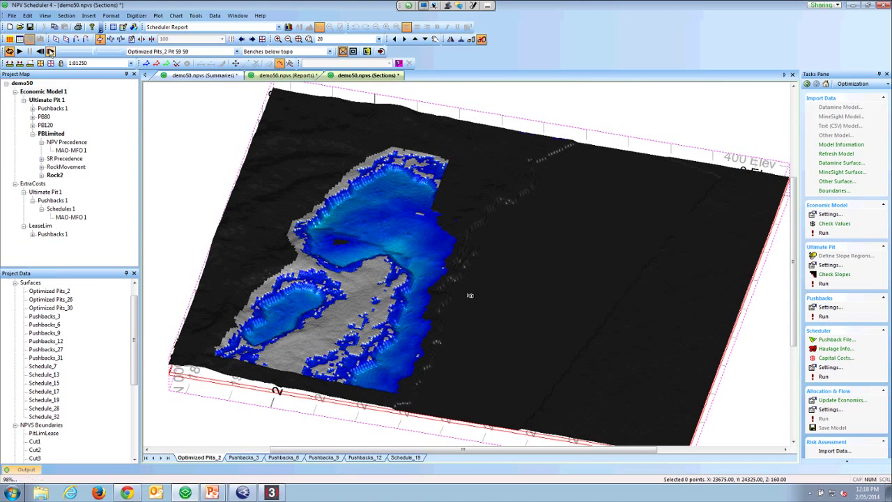
click(50, 52)
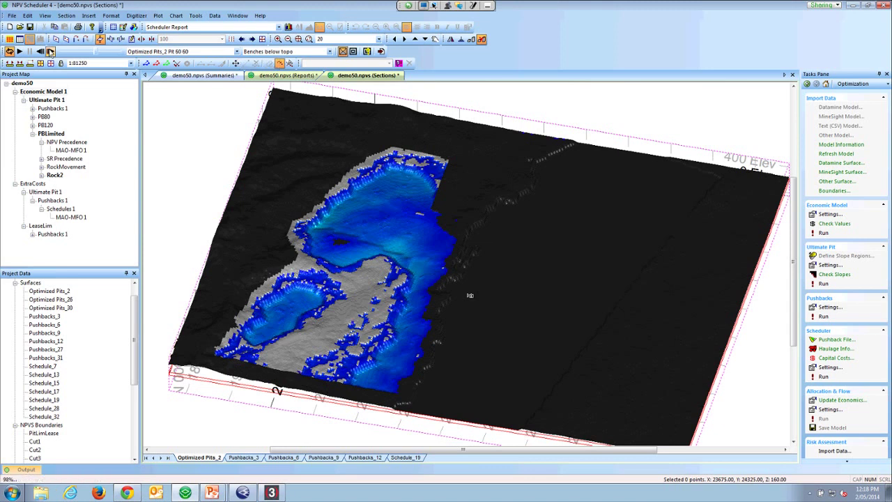
click(50, 51)
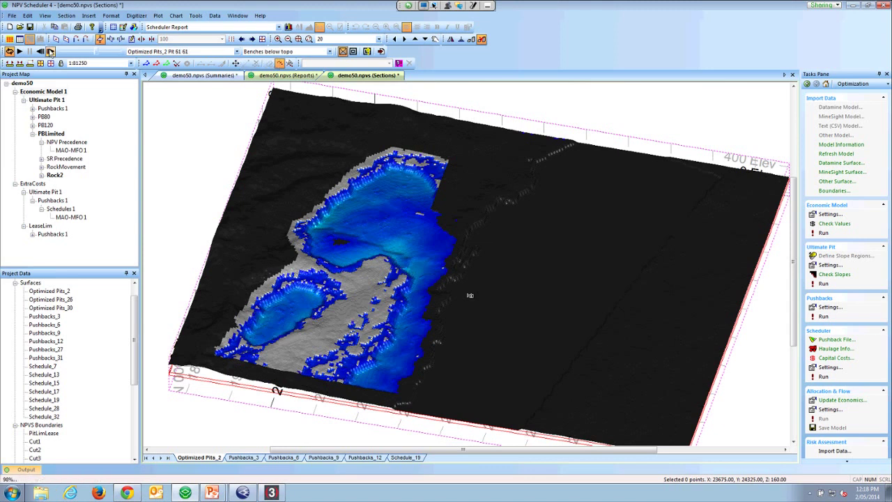
click(50, 52)
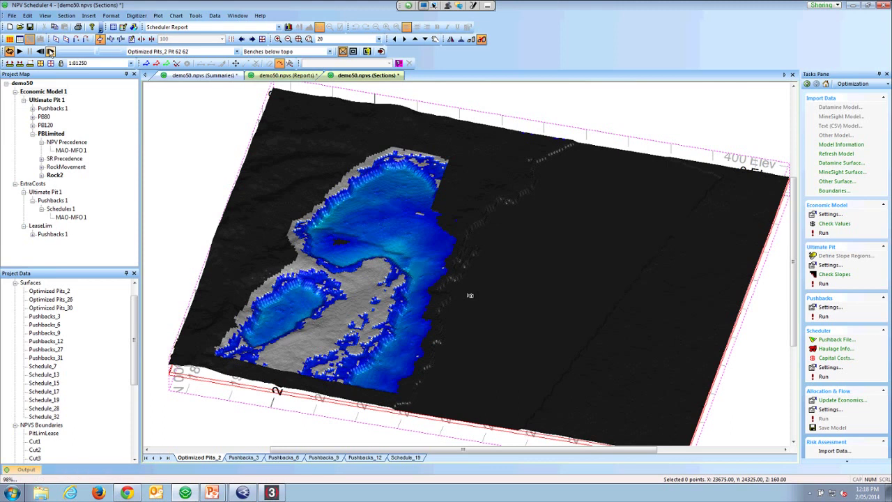
click(50, 51)
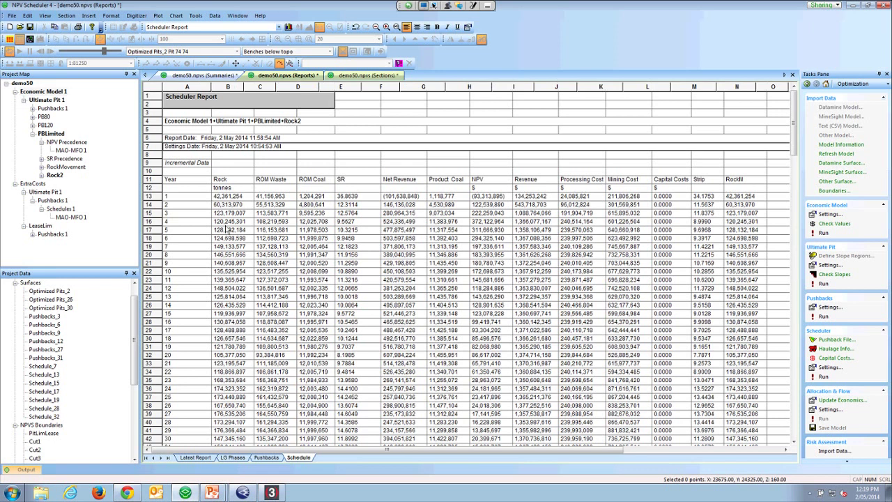
Step: Page down the LG Phases report through the phase rows to its Total row
click(232, 457)
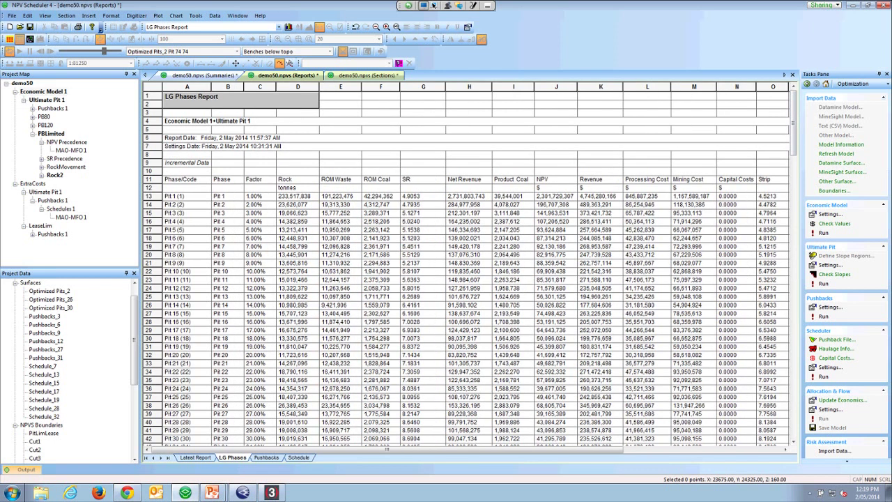
key(Down)
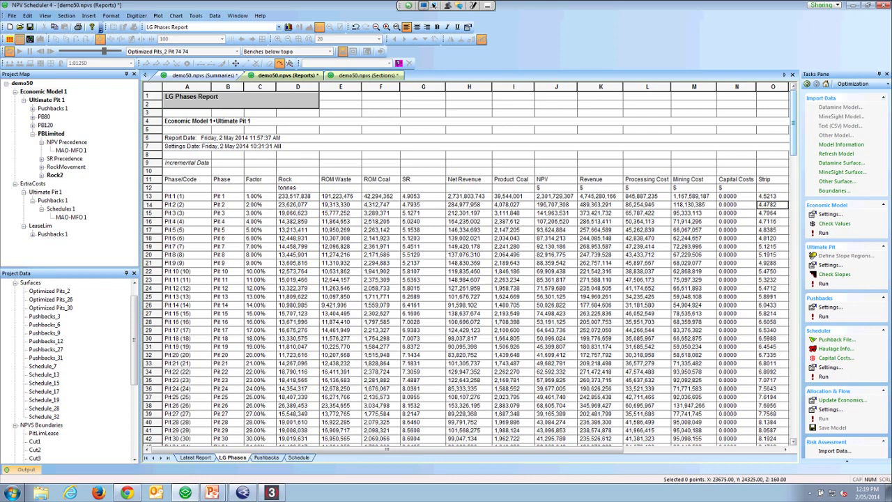
key(Down)
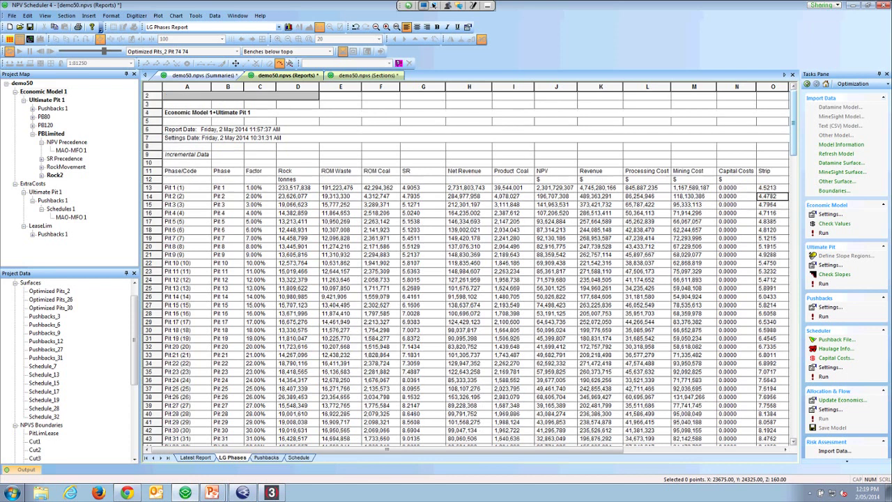
key(Down)
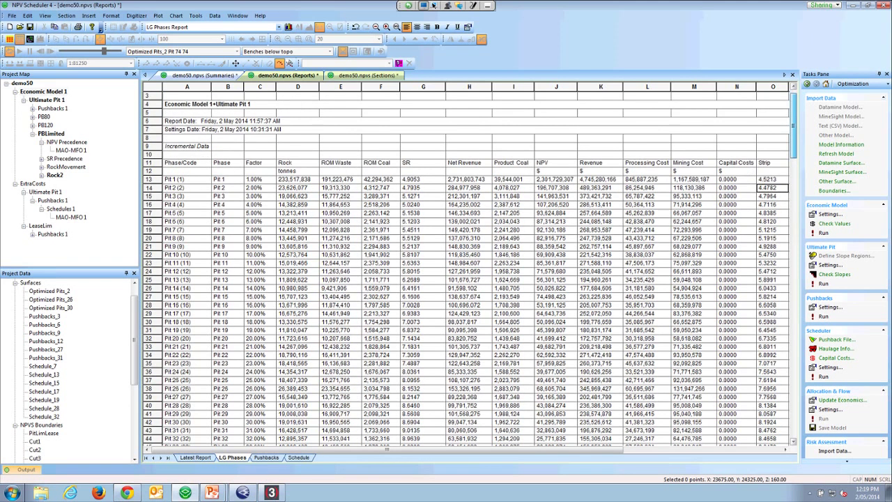
key(Down)
key(Down)
key(Down)
key(Down)
key(Down)
key(Down)
key(Down)
key(Down)
key(Down)
key(Down)
key(Down)
key(Down)
key(Down)
key(Page_Down)
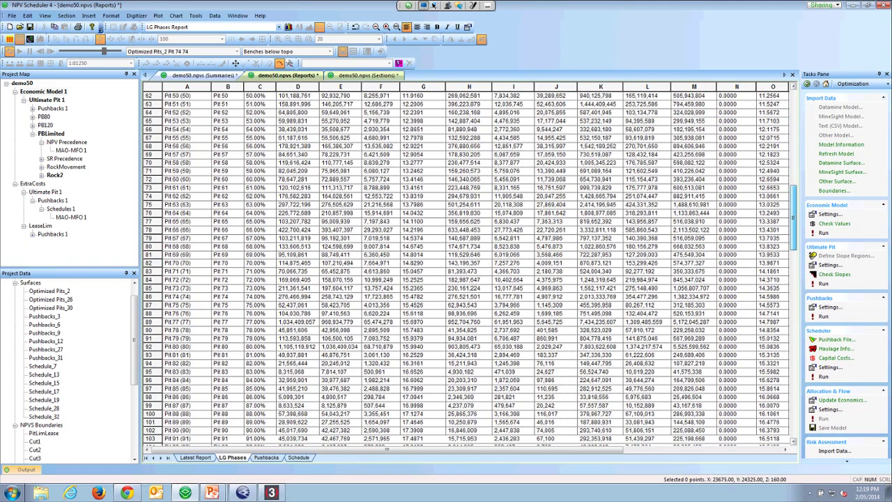
key(ctrl+Down)
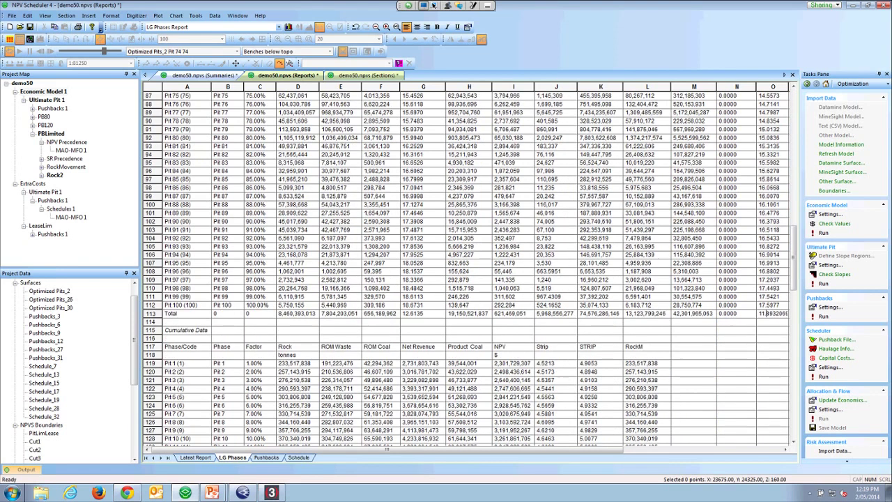
Step: Check the cumulative data below the Total row, then return to the Sections window
key(Down)
key(Down)
key(Up)
key(Up)
key(Down)
key(ctrl+Tab)
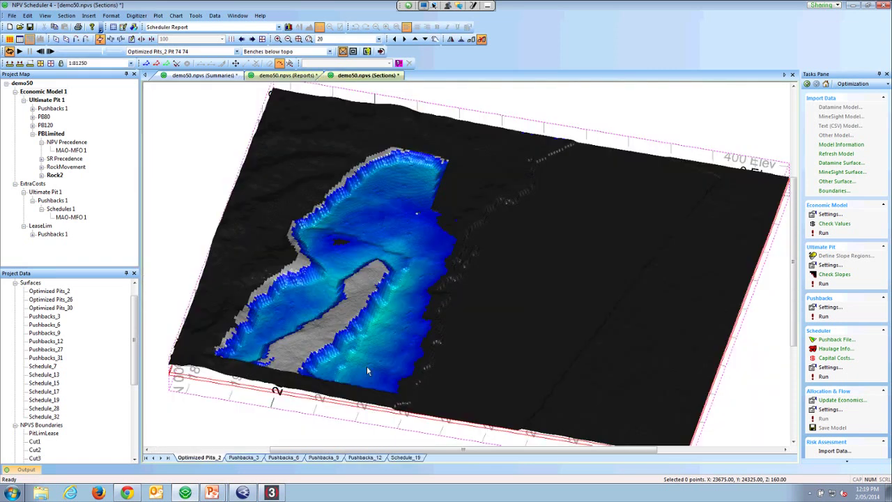
click(858, 84)
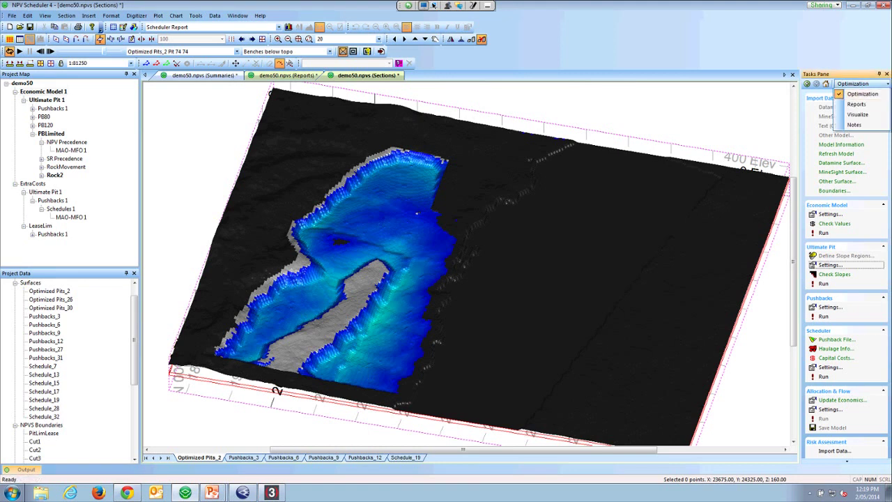
click(829, 307)
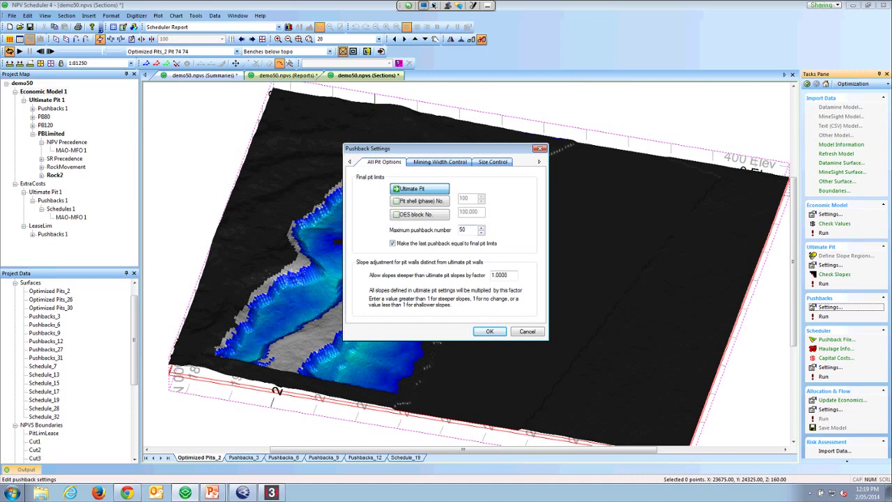
click(440, 161)
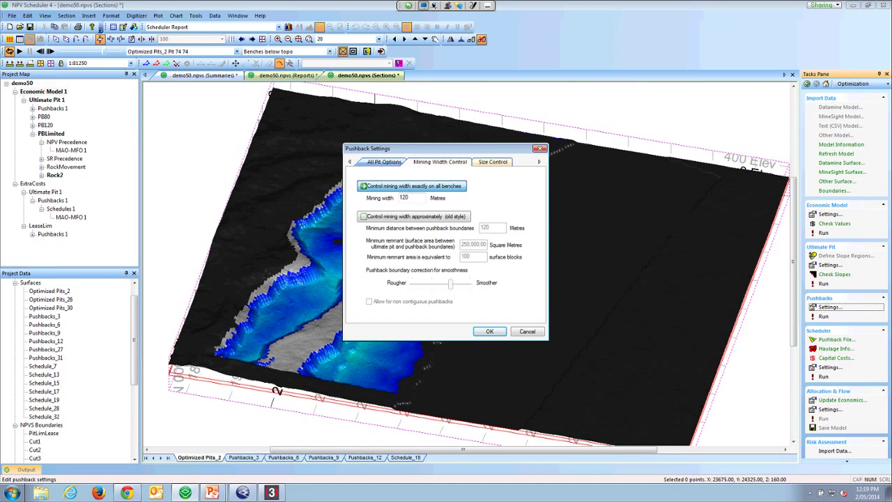
click(493, 162)
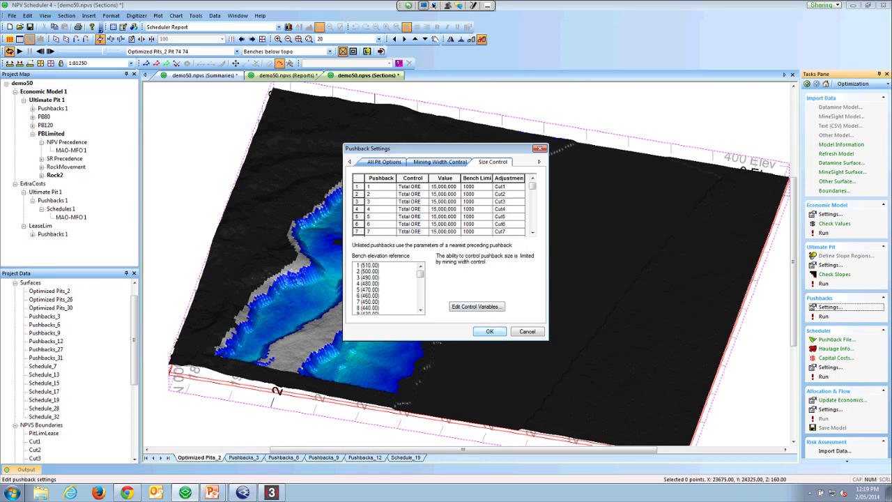
click(489, 331)
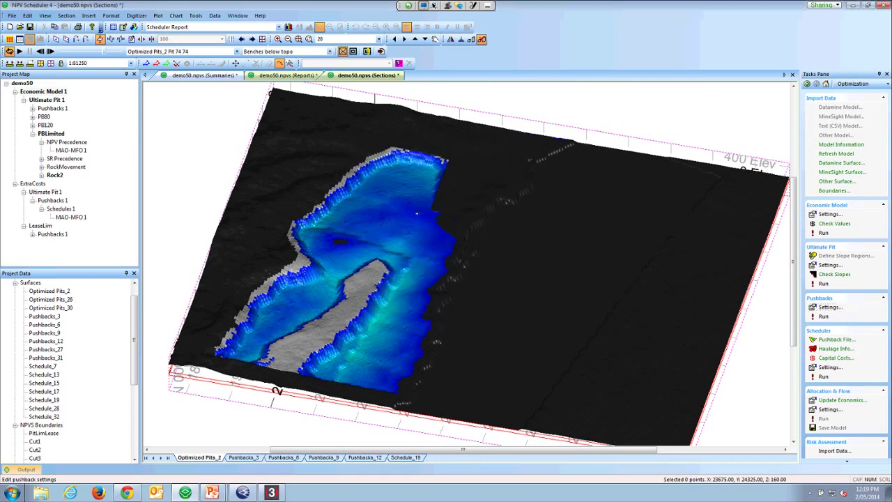
Step: Select Pushbacks_3, tilt the terrain into an oblique 3-D view, and colour it by benches below topo
click(70, 150)
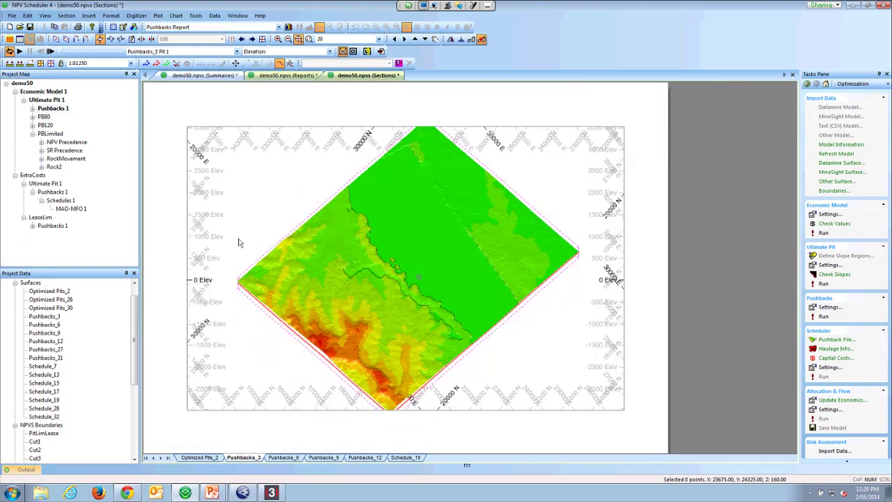
drag(419, 420, 393, 394)
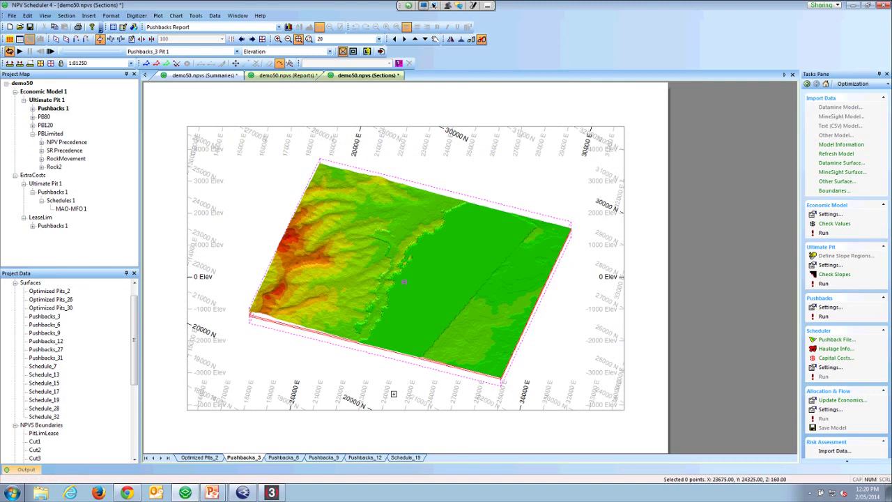
key(alt+Down)
key(Down)
key(Return)
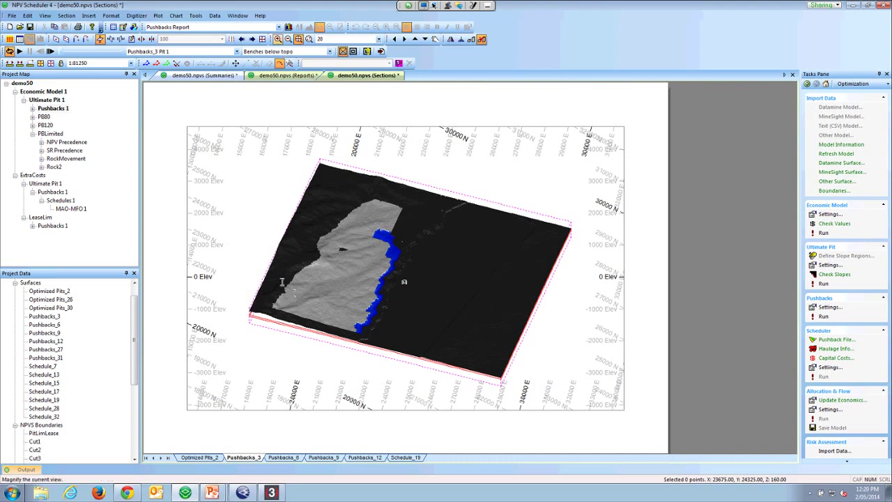
Step: Zoom onto the pit and step the Pushbacks_3 shells from Pit 1 to Pit 10
click(280, 282)
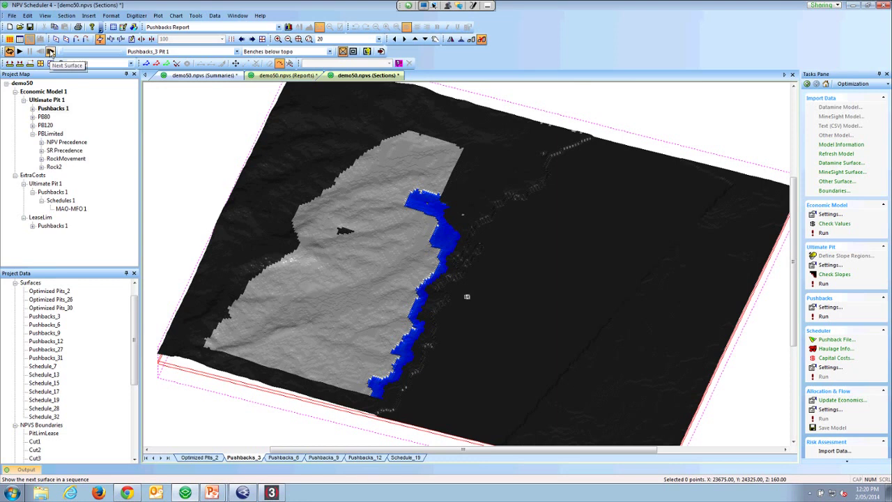
click(50, 52)
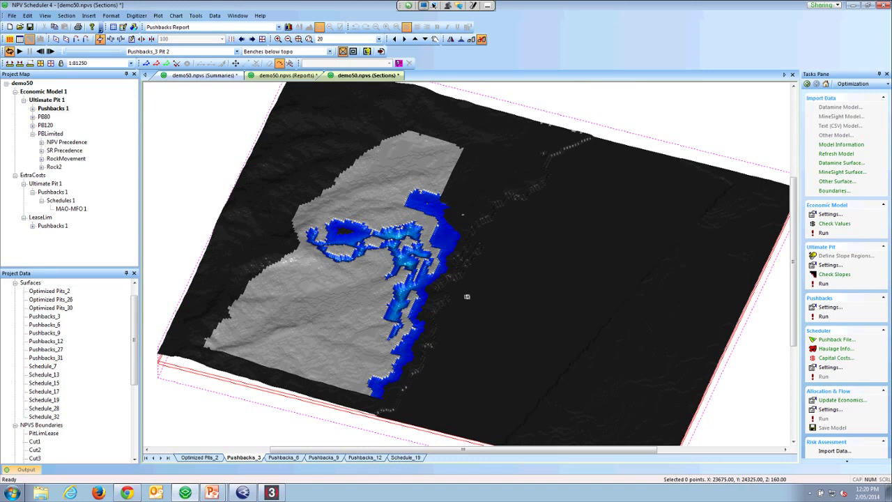
click(51, 52)
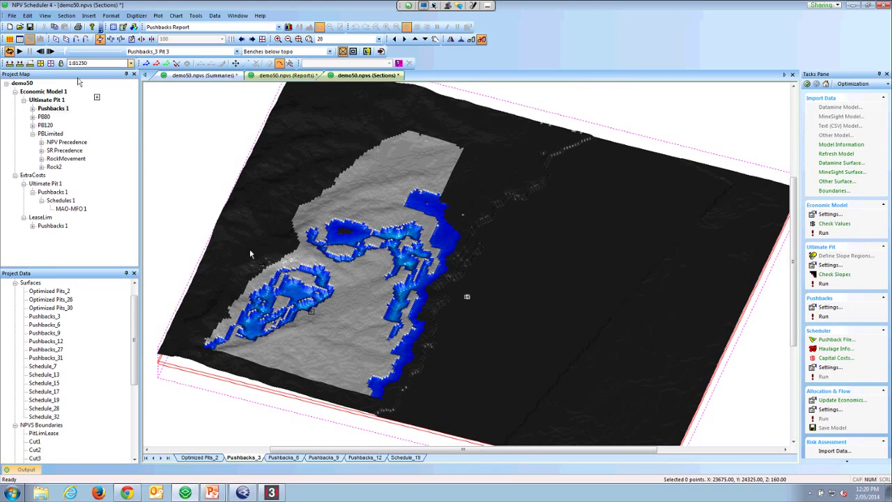
click(50, 52)
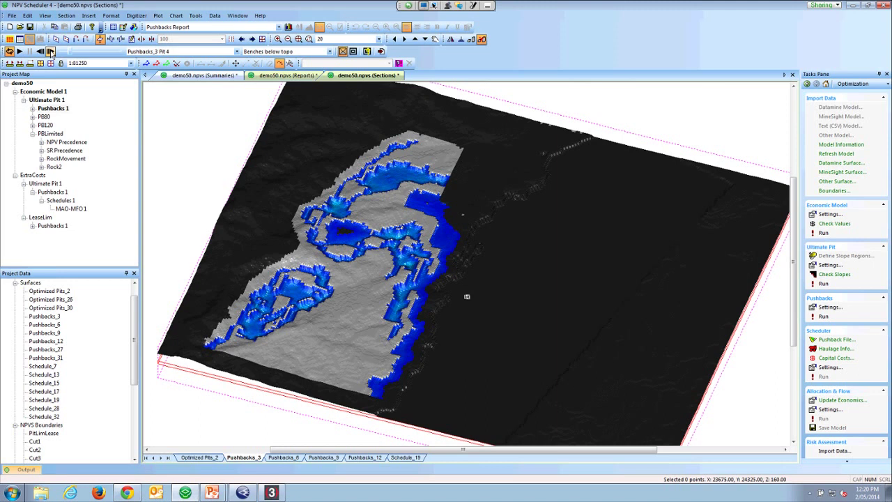
click(50, 53)
click(50, 53)
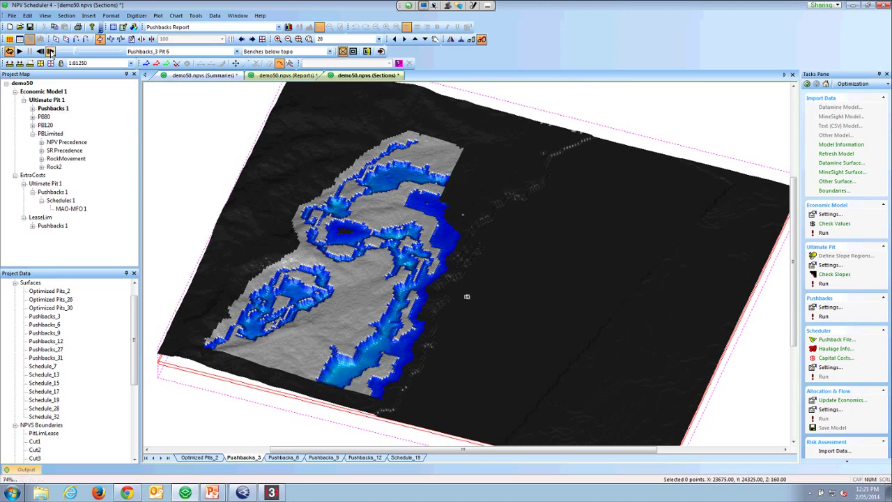
click(51, 52)
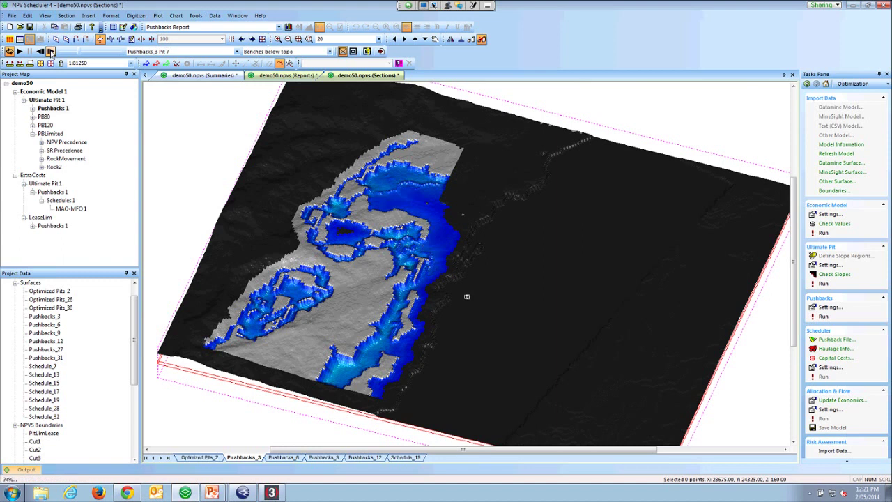
click(50, 52)
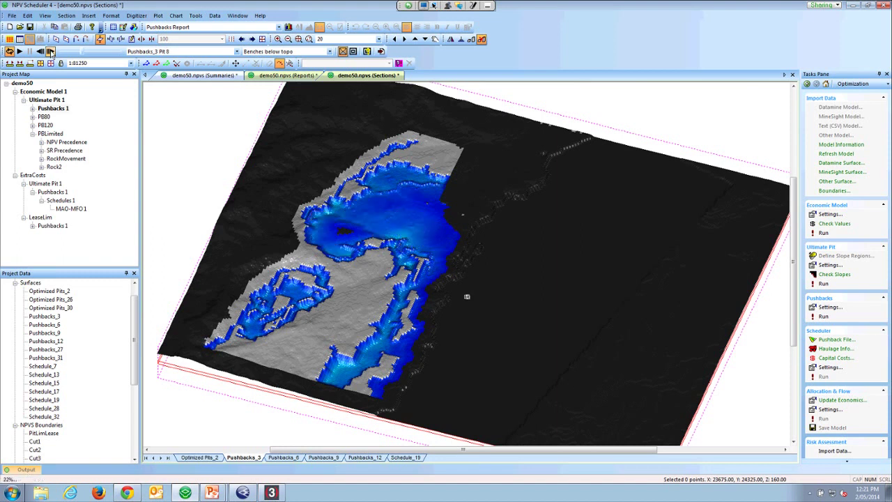
click(51, 52)
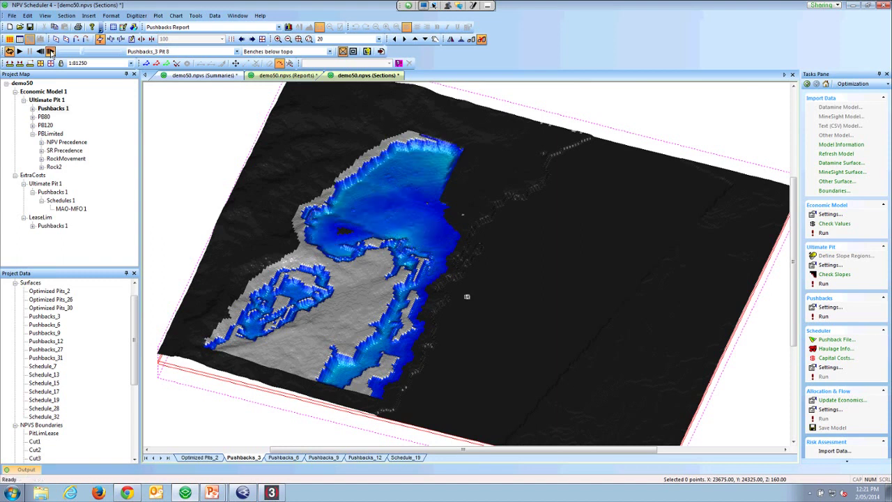
click(50, 52)
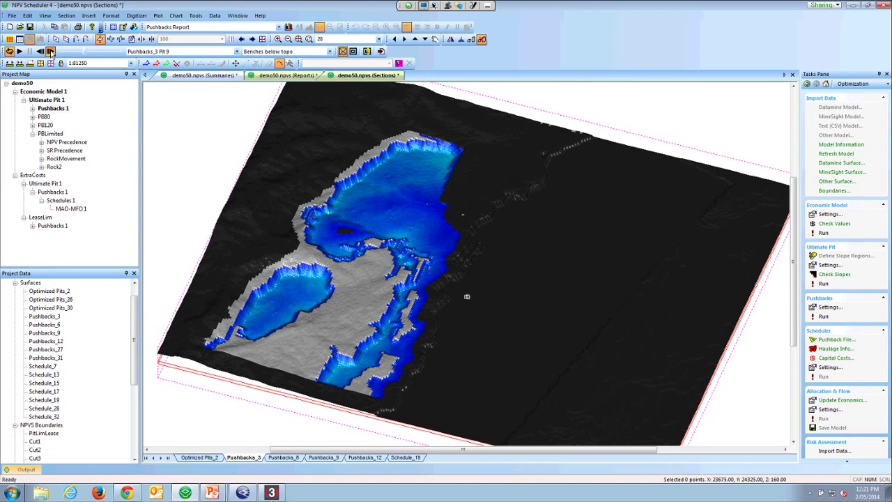
Step: Animate the remaining shells to Pit 14, select PB80, and switch to Pushbacks_6
click(19, 51)
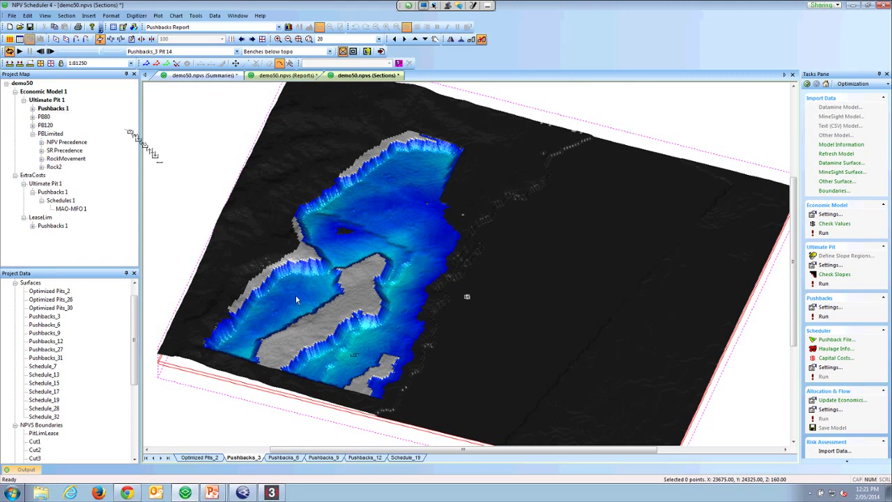
click(44, 116)
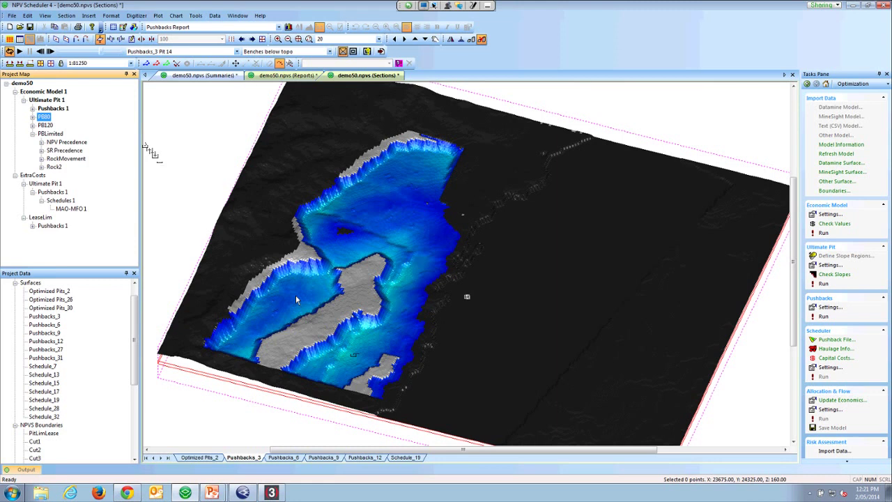
key(ctrl+Page_Down)
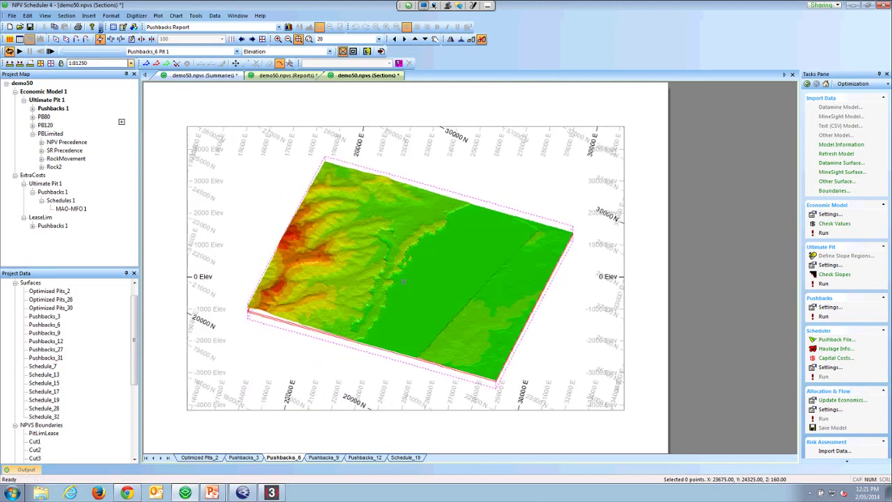
Step: Show Pushbacks_6 as benches below topography, zoom in, and advance to Pit 5
key(alt+Down)
key(Return)
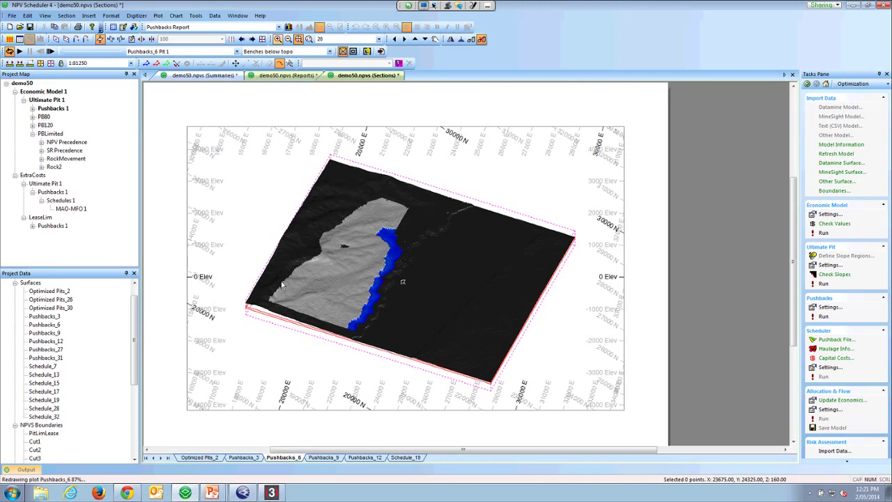
scroll(403, 282, up, 3)
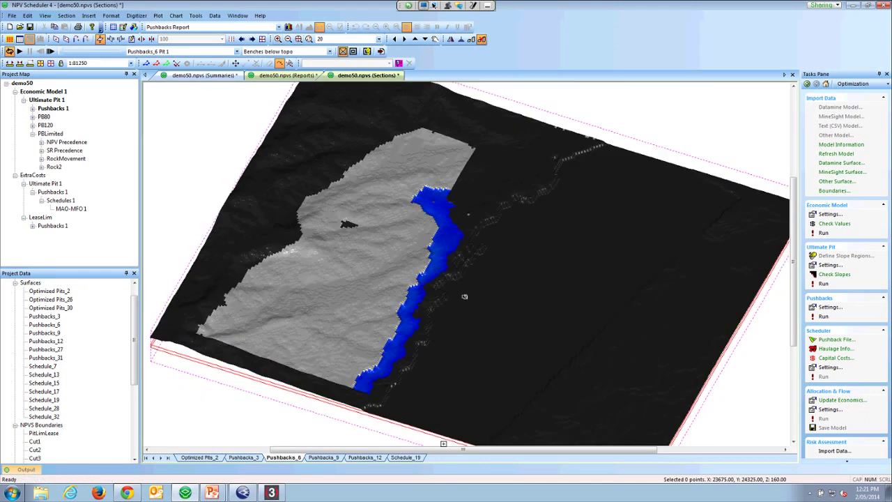
click(50, 52)
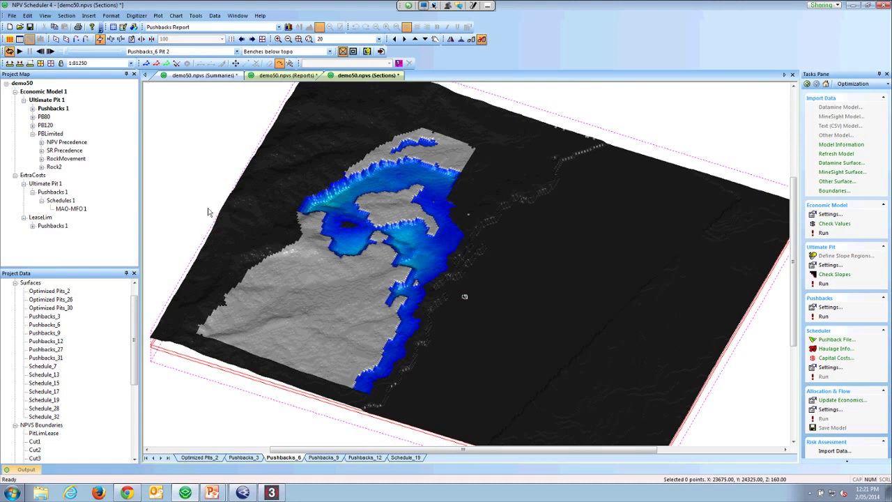
click(50, 51)
click(50, 51)
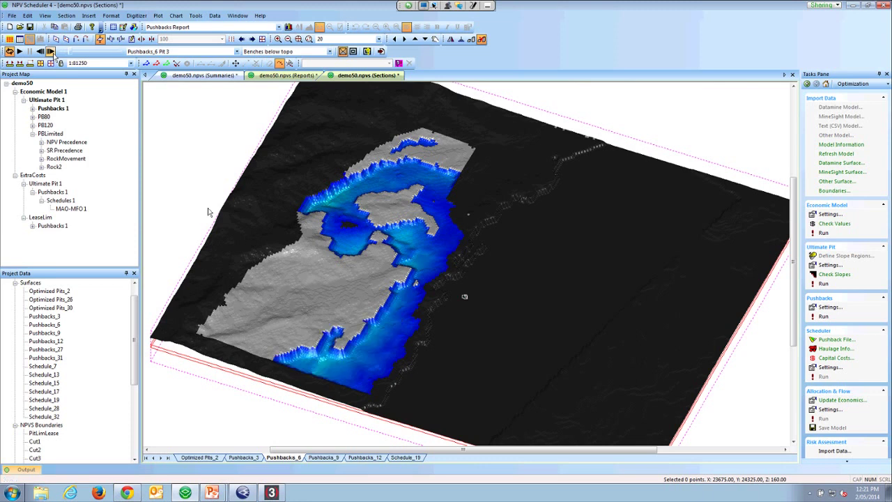
click(50, 51)
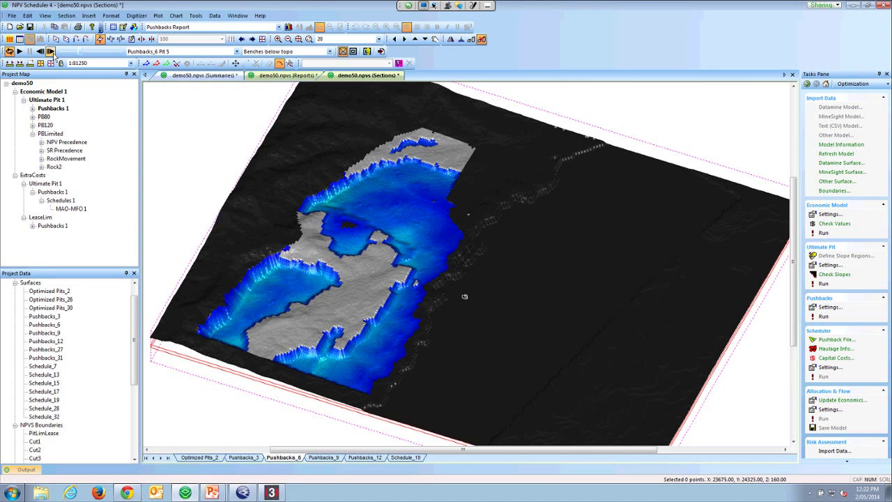
Step: Keep stepping the Pushbacks_6 sequence from Pit 6 through Pit 11
click(50, 51)
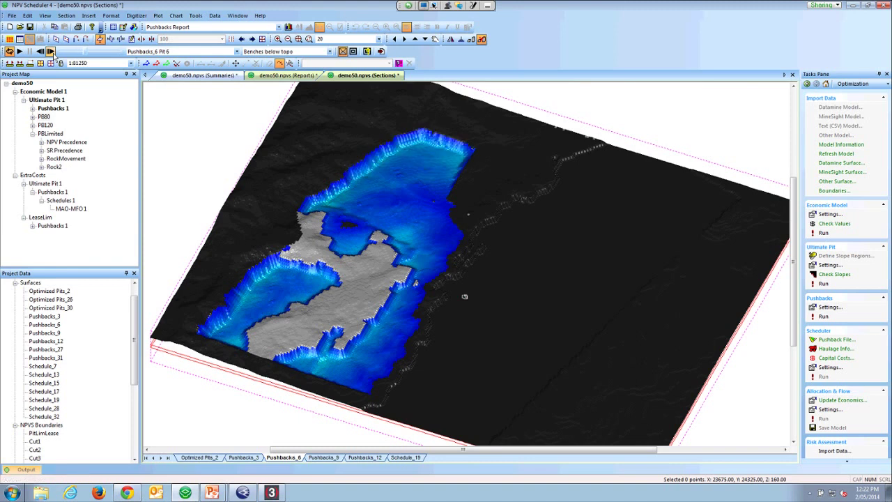
click(50, 51)
click(51, 52)
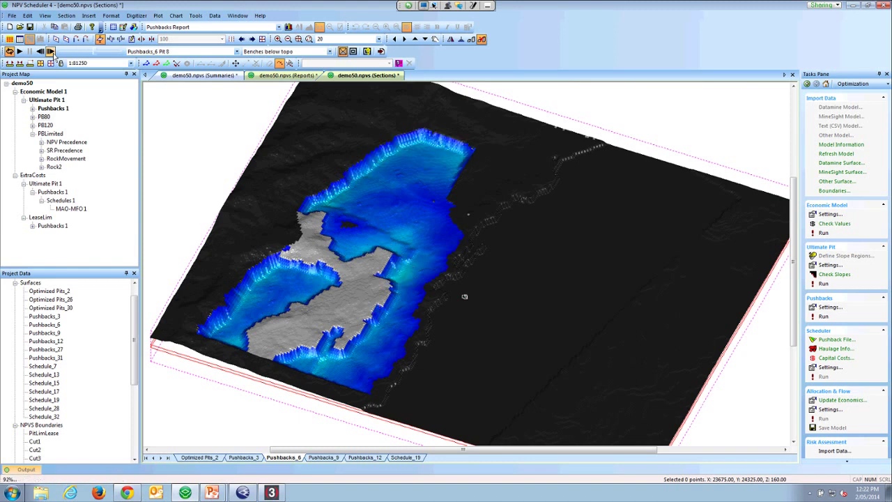
click(50, 51)
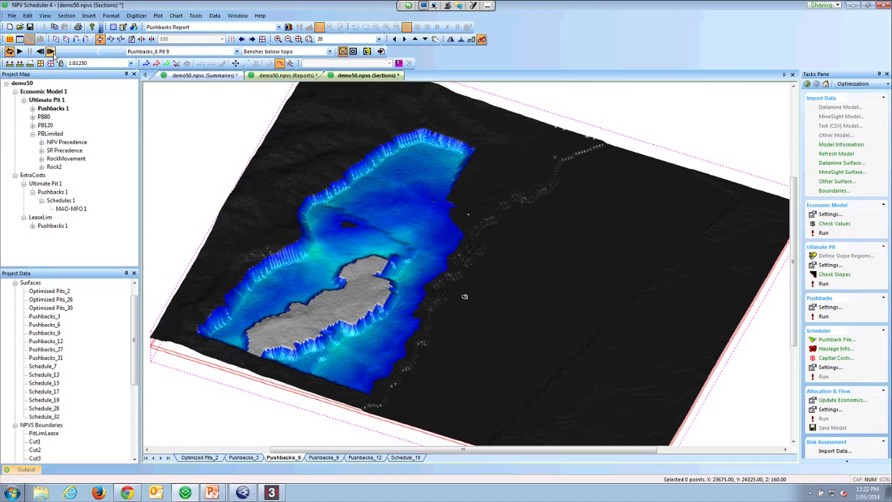
click(50, 52)
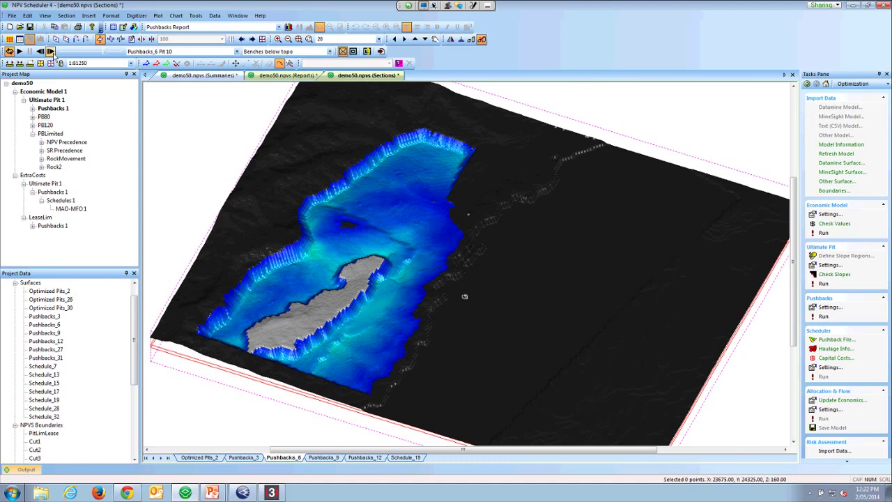
click(50, 52)
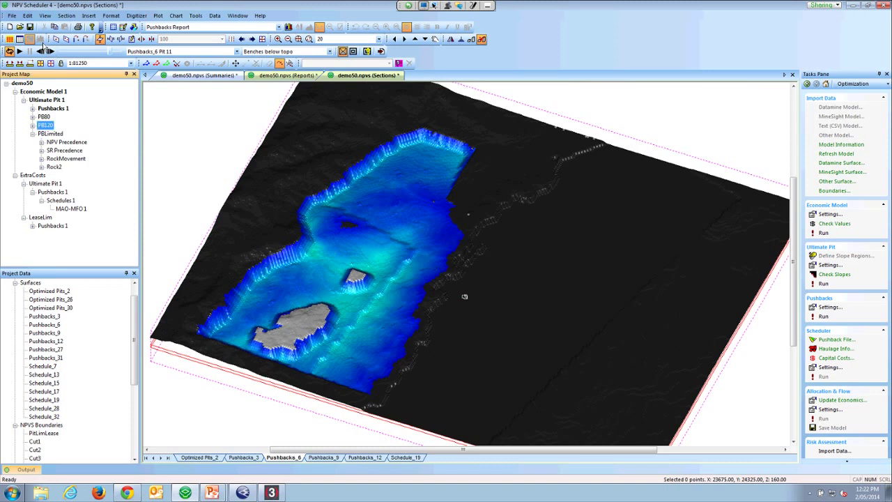
Step: Switch to Pushbacks_9, tilt it oblique, colour by benches below topo, and step to Pit 5
key(ctrl+Page_Down)
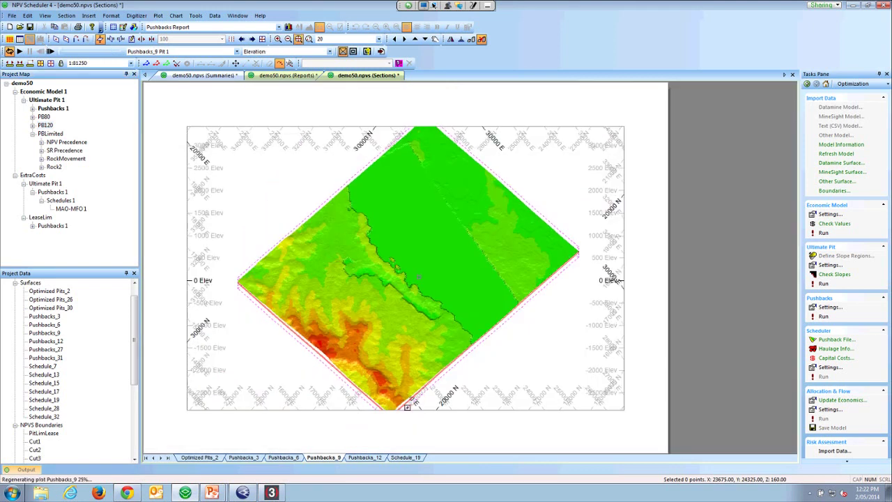
drag(407, 407, 372, 371)
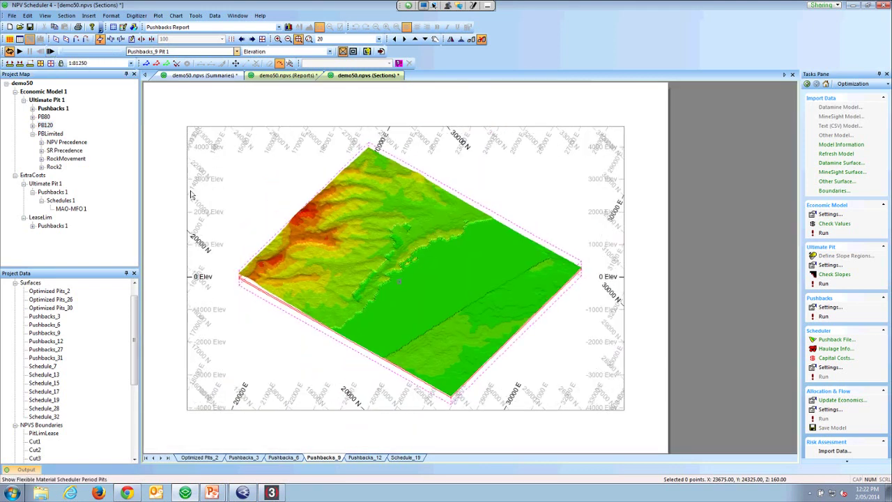
key(Down)
key(Down)
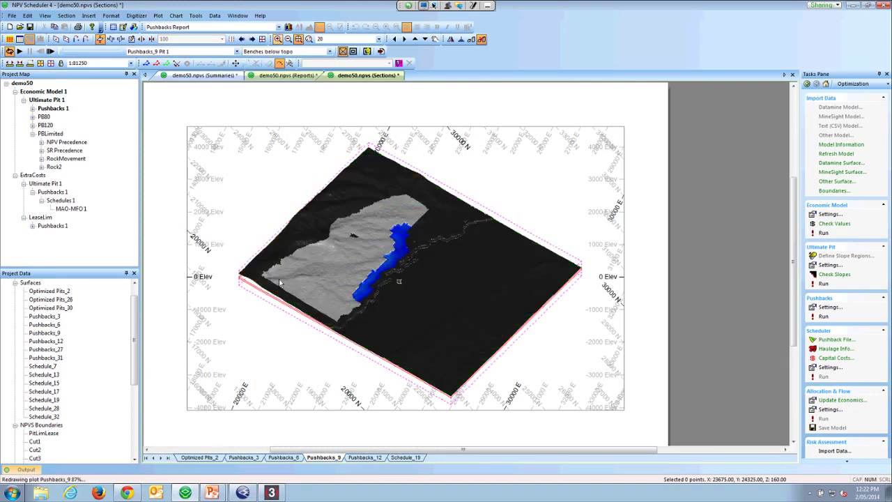
scroll(322, 325, up, 3)
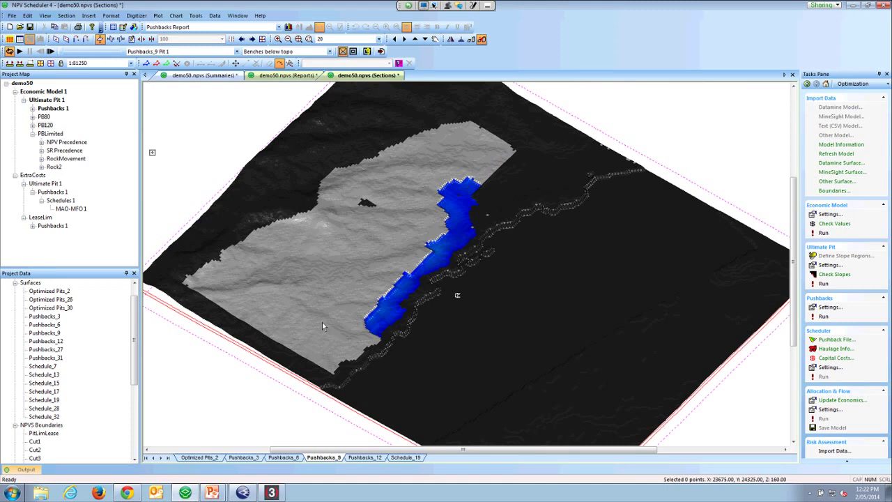
click(49, 52)
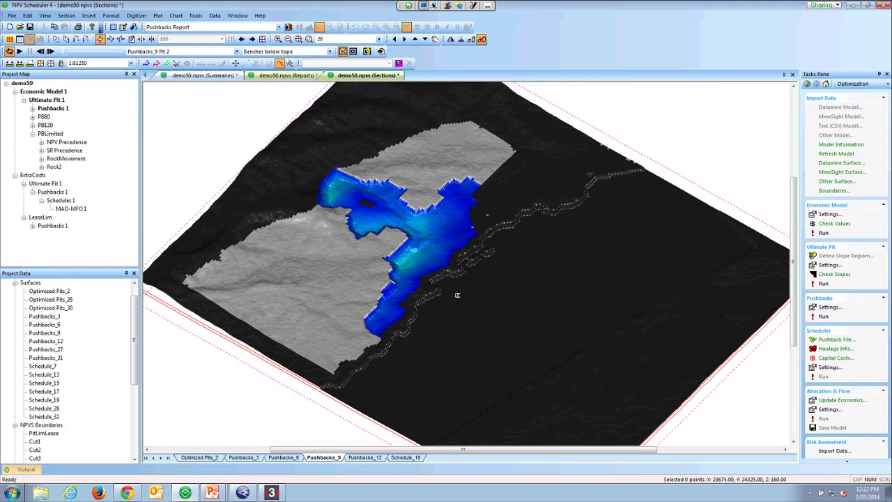
click(49, 52)
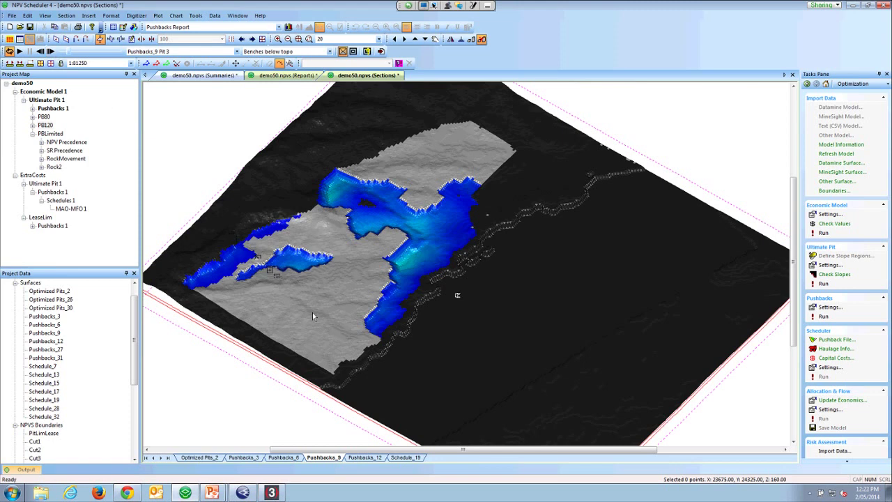
click(49, 52)
click(49, 51)
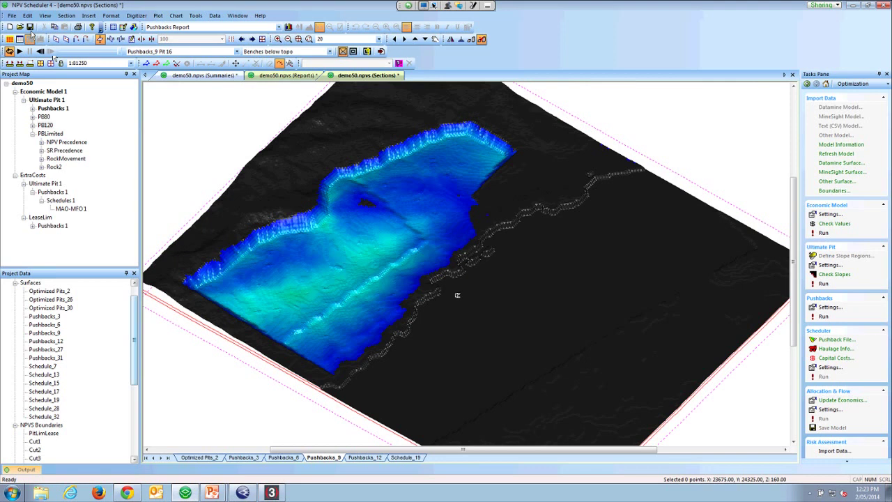
Step: Browse the NPVS Boundaries cuts from Cut1 to Cut14, then switch to the Pushbacks_12 plot
drag(134, 341, 134, 414)
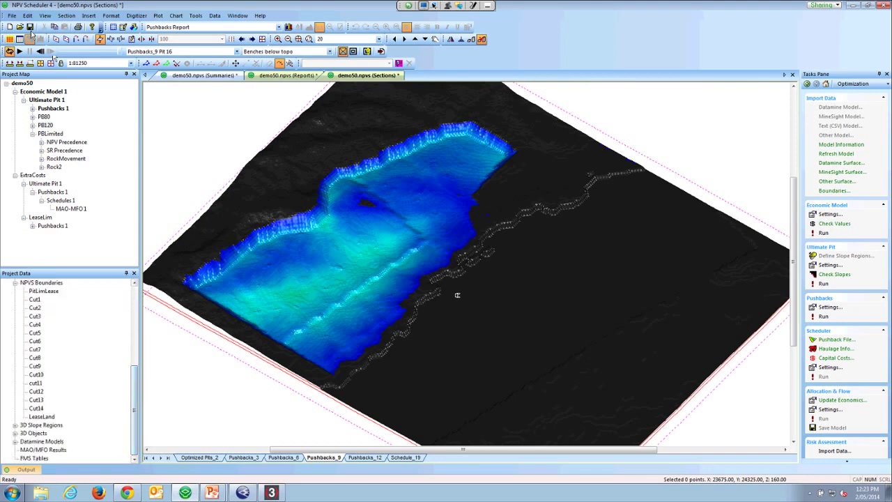
click(34, 324)
key(Up)
key(Up)
key(Up)
key(Down)
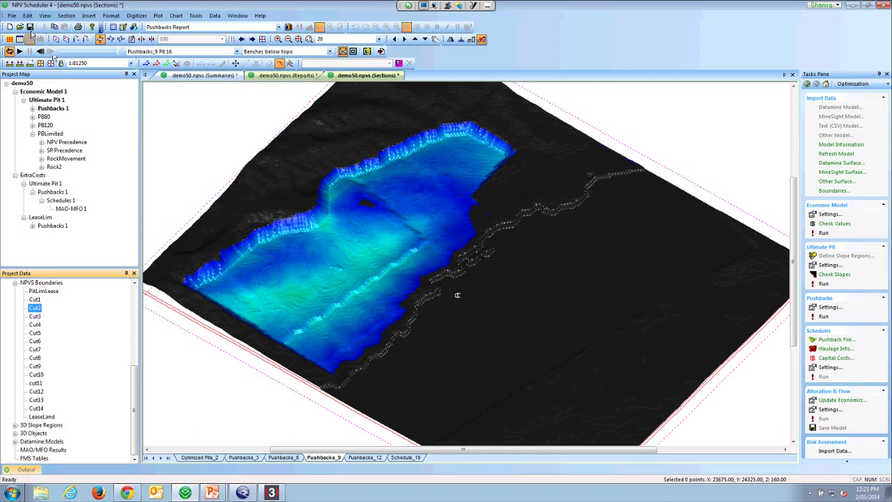
key(Up)
key(Down)
key(Down)
key(Down)
key(Down)
key(Down)
key(Down)
key(Down)
key(Down)
key(Down)
key(Down)
key(Down)
key(Down)
key(Down)
key(ctrl+Page_Down)
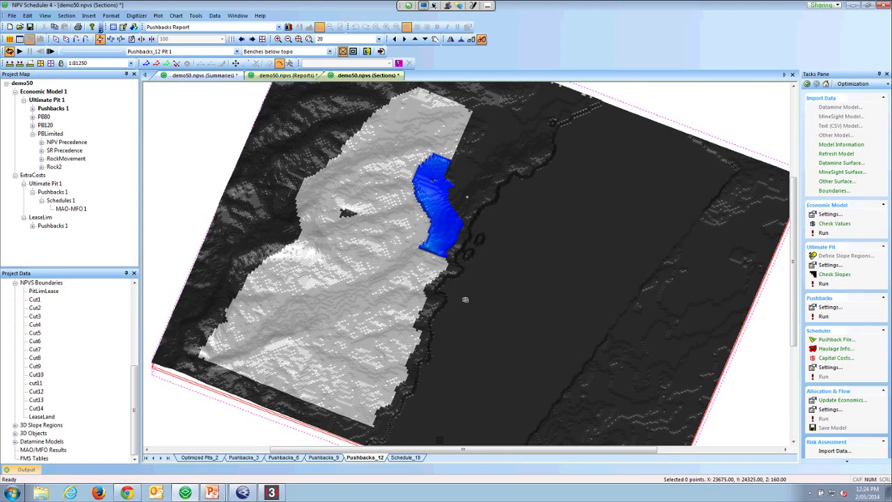
Step: Advance the Pushbacks_12 display pit by pit from Pit 2 through Pit 8
click(50, 52)
click(50, 52)
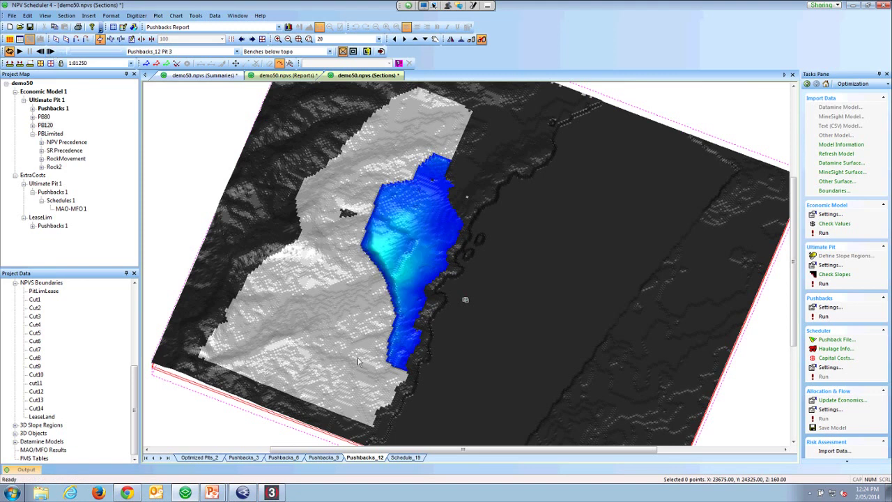
click(51, 51)
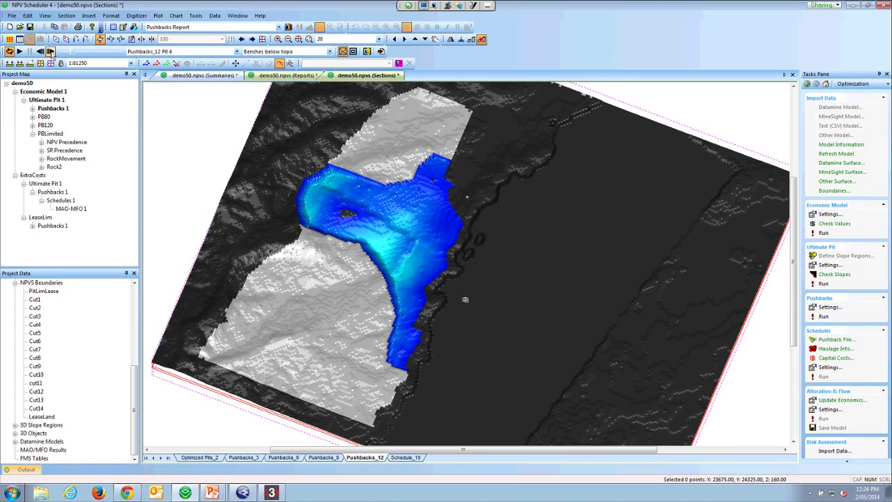
click(51, 51)
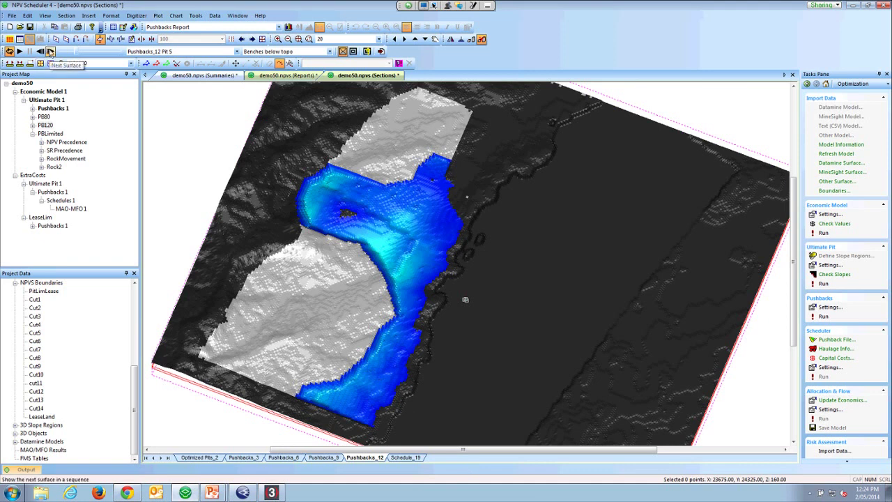
click(50, 52)
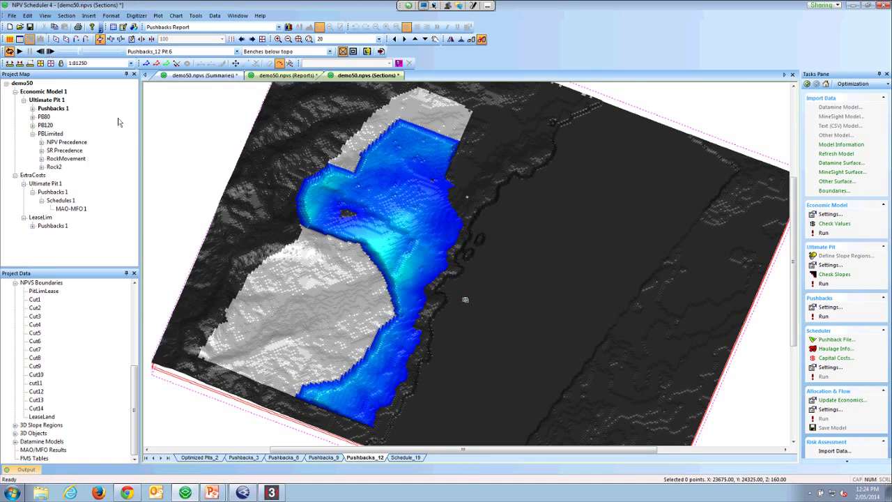
click(50, 52)
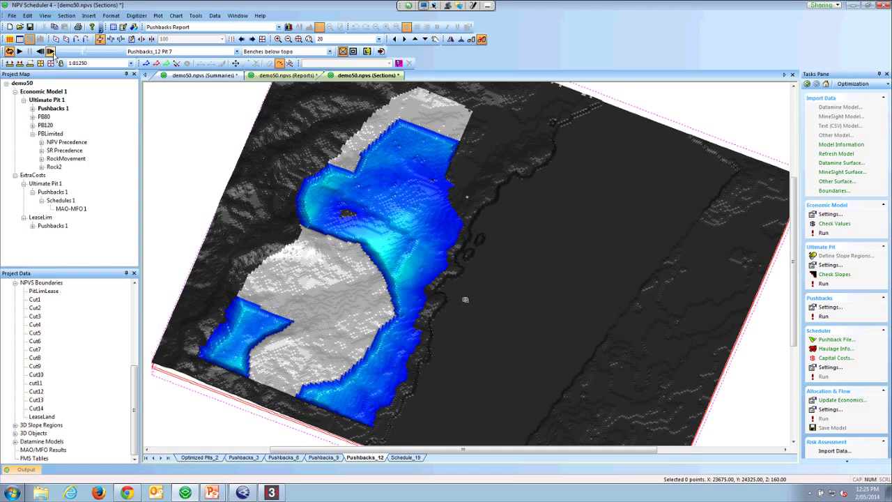
click(50, 52)
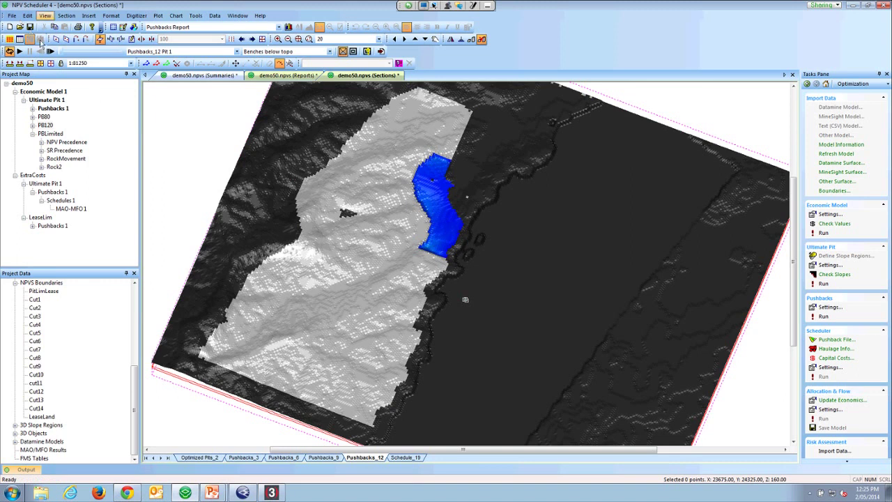
Step: Switch the map to View > Direction > Plan View
click(28, 15)
key(Right)
key(Down)
key(Down)
key(Down)
key(Down)
key(Down)
key(Down)
key(Down)
key(Down)
key(Down)
key(Down)
key(Down)
key(Down)
key(Down)
key(Down)
key(Right)
key(Return)
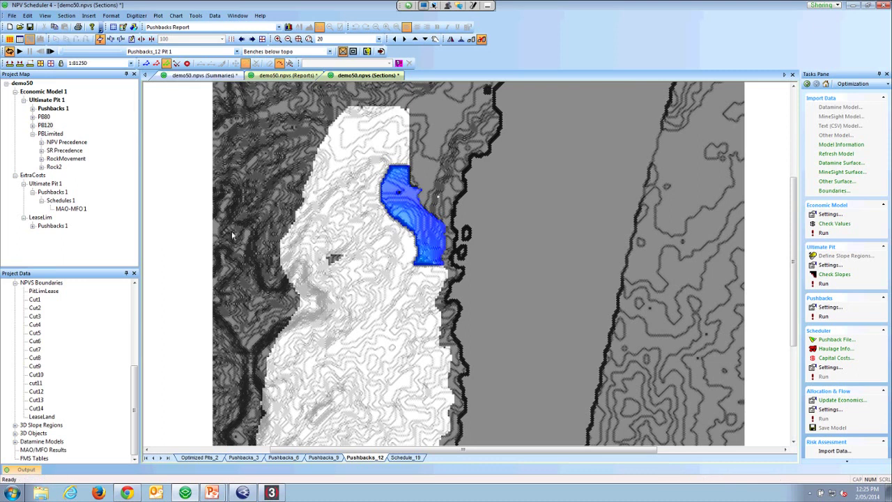
Step: Digitize a six-point boundary polygon just west of the blue pushback and bring up its options
click(407, 406)
click(367, 367)
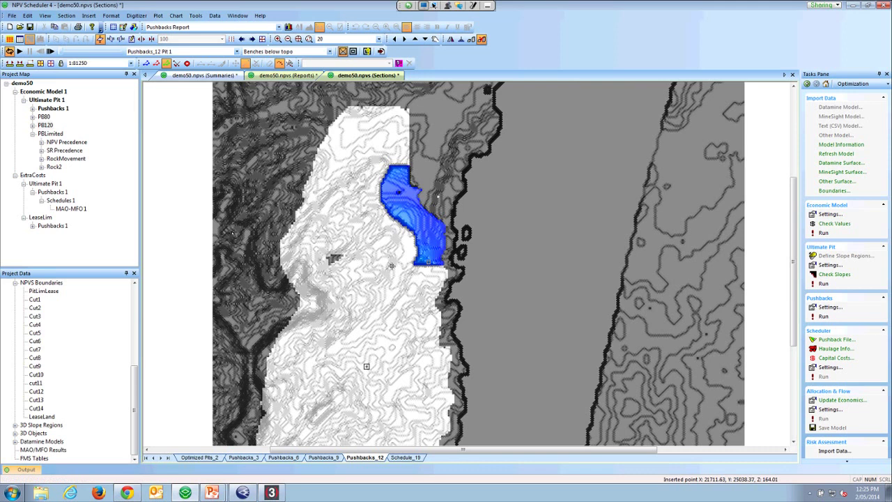
click(351, 351)
click(351, 351)
click(356, 357)
click(427, 427)
right_click(418, 417)
key(Down)
key(Down)
Step: Store the polygon as new object NewCUt2, a PB Forced Limit region labelled x2
key(Return)
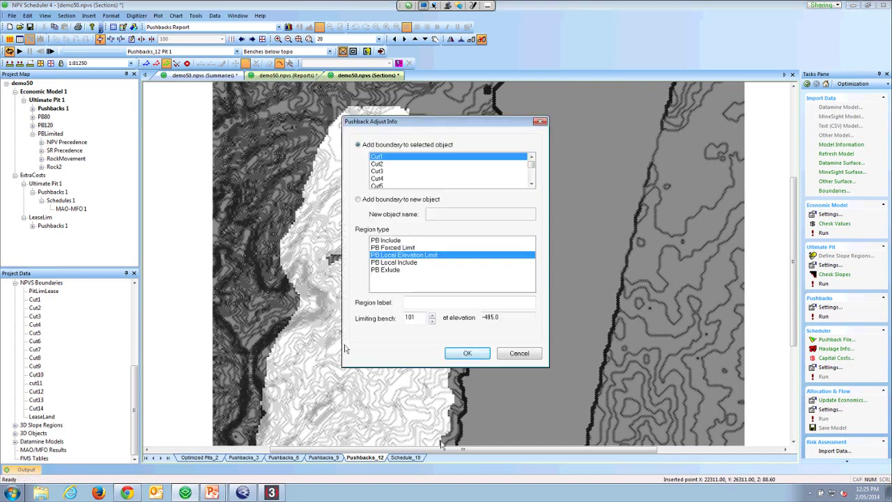
key(Up)
key(Up)
key(shift+Tab)
key(shift+Tab)
key(Down)
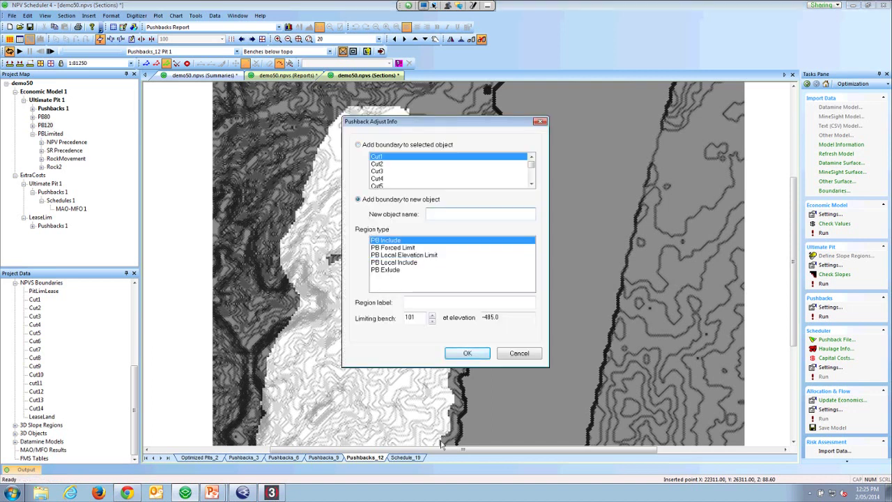
text(NewCUt2)
key(Down)
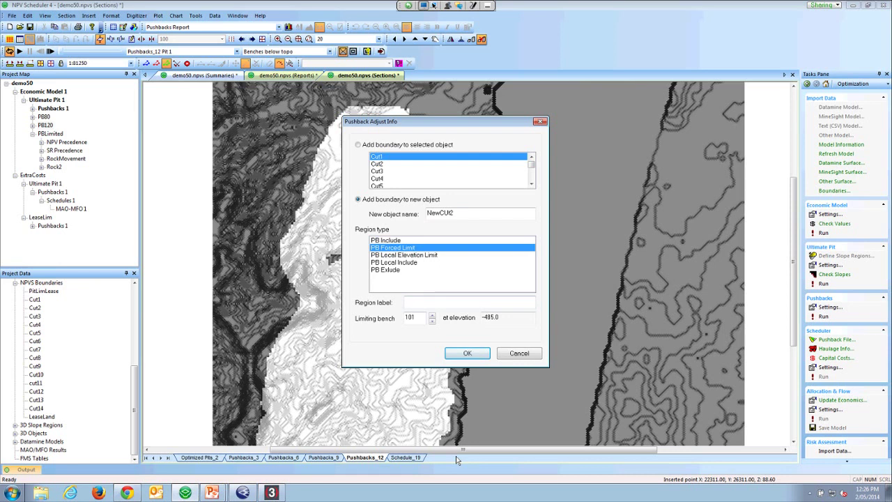
key(Tab)
text(x2)
drag(405, 121, 572, 177)
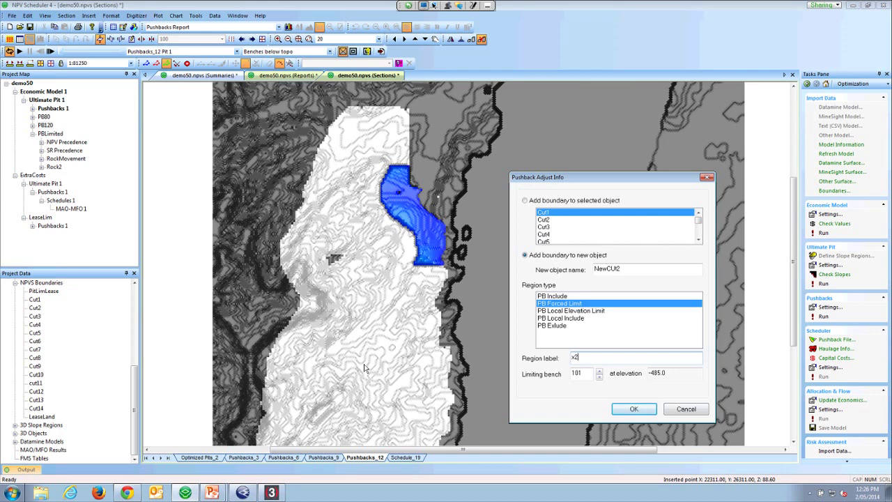
Step: Confirm the NewCUt2 boundary, finish digitizing, and accept the Scheduler Settings unchanged
click(633, 409)
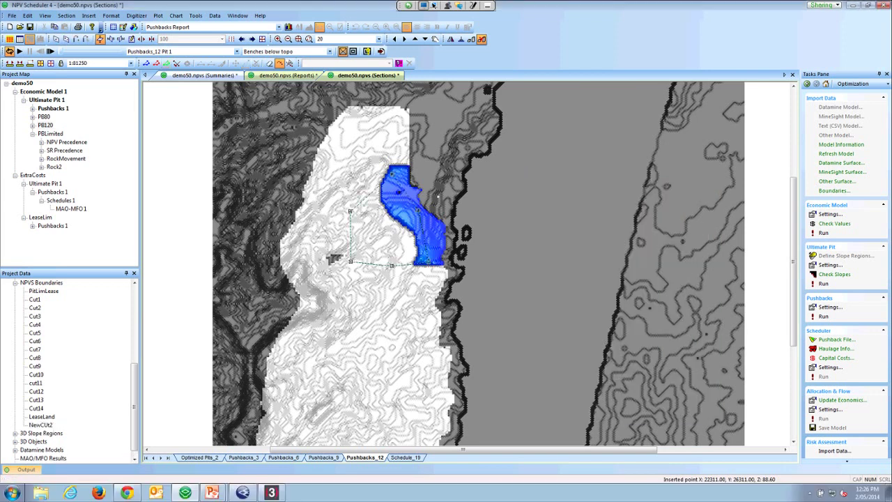
key(Escape)
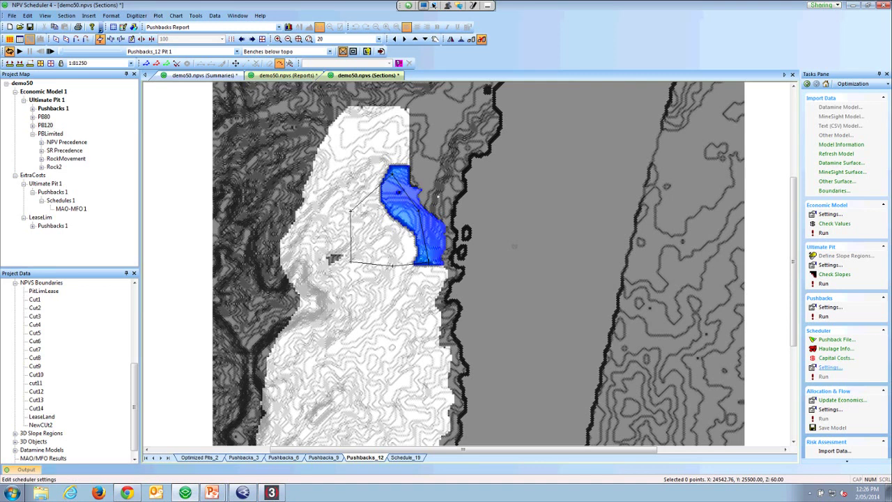
click(829, 367)
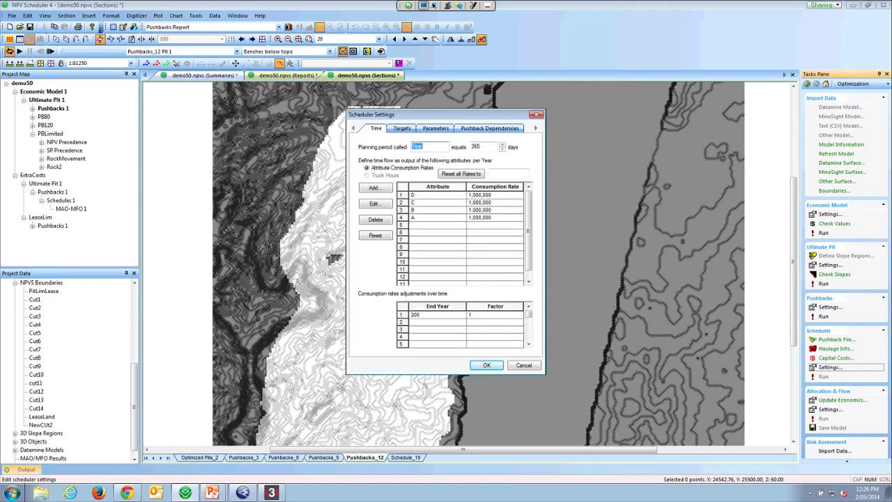
click(487, 365)
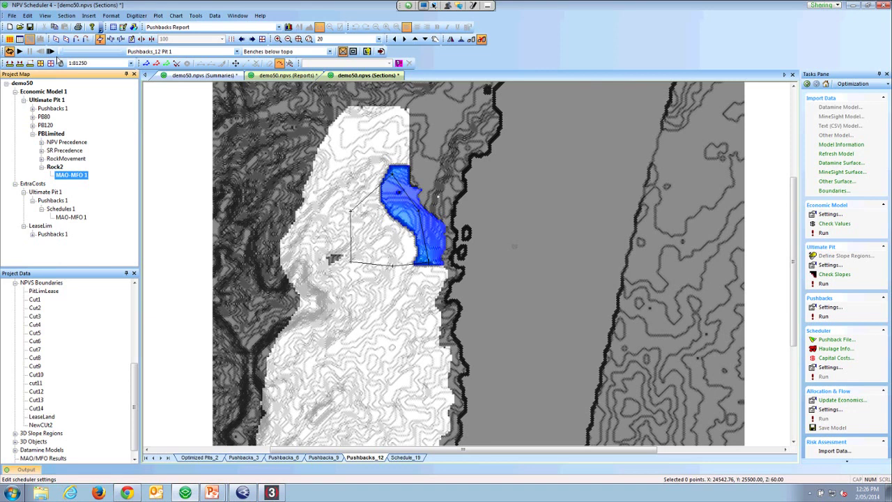
Step: In Scheduler Settings, enter 12,000,000 consumption rates with factors 0.1, 0.4, 0.8, 1 for years 1, 2, 3, 200
click(829, 367)
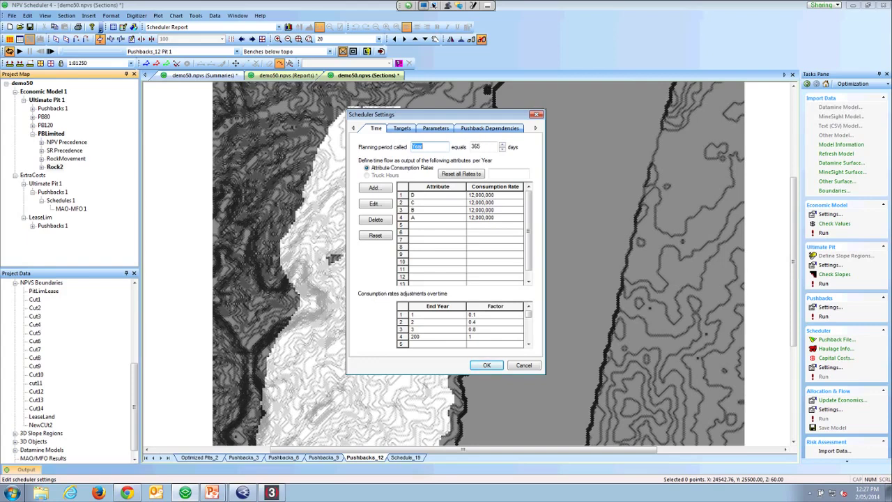
click(495, 314)
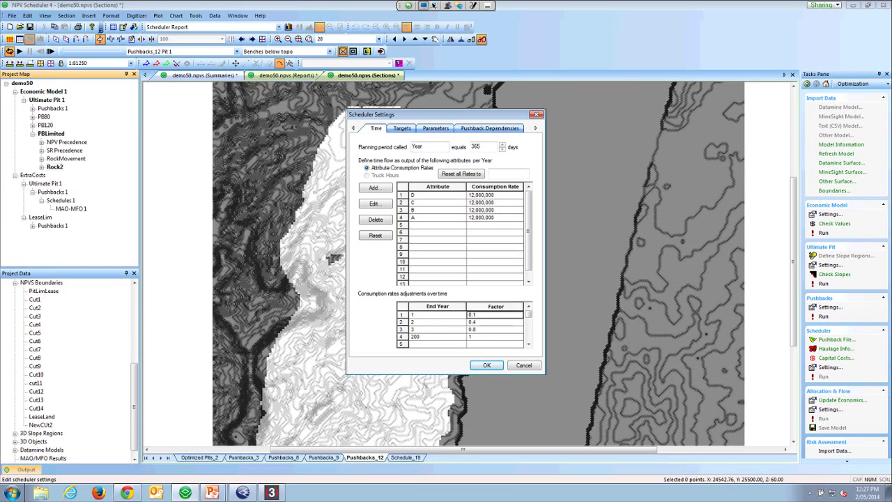
click(495, 322)
click(495, 329)
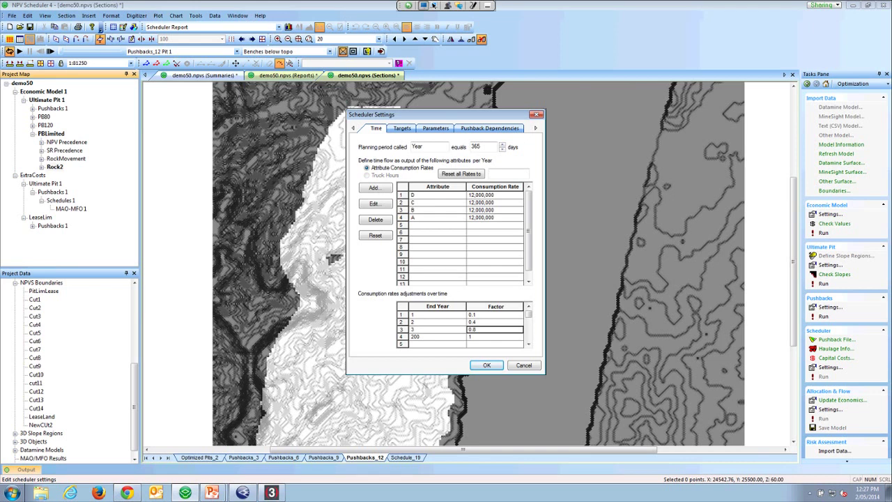
click(495, 336)
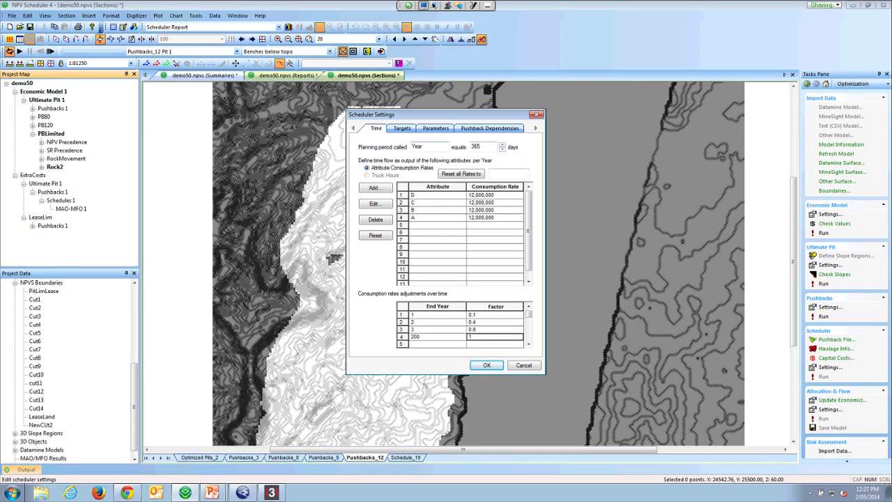
Step: On the Targets tab, keep Track RockM as the primary objective instead of Maximize NPV
click(402, 128)
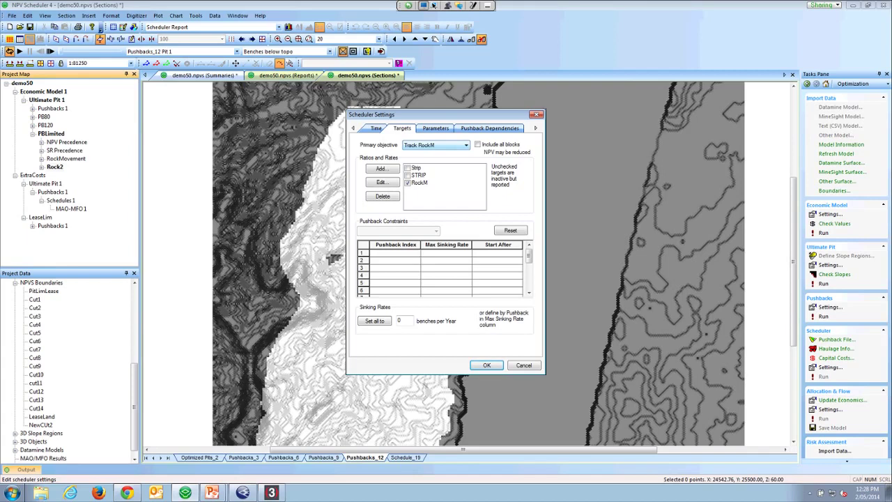
key(alt+Down)
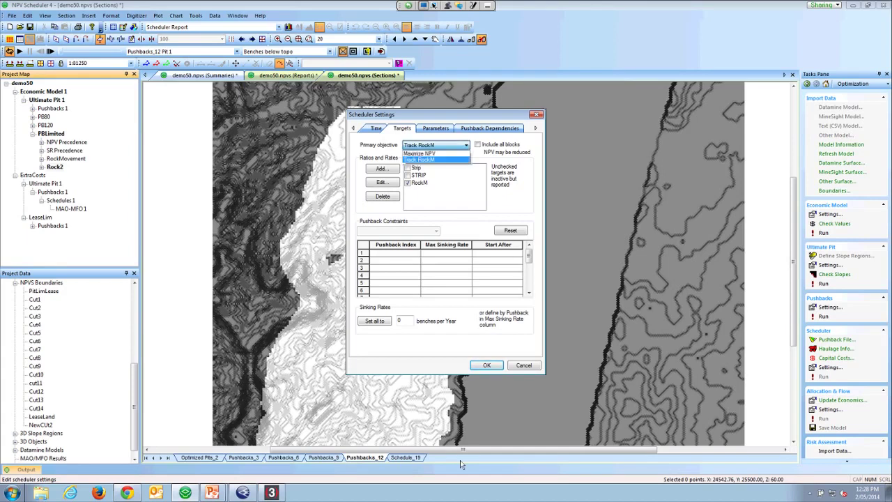
key(Up)
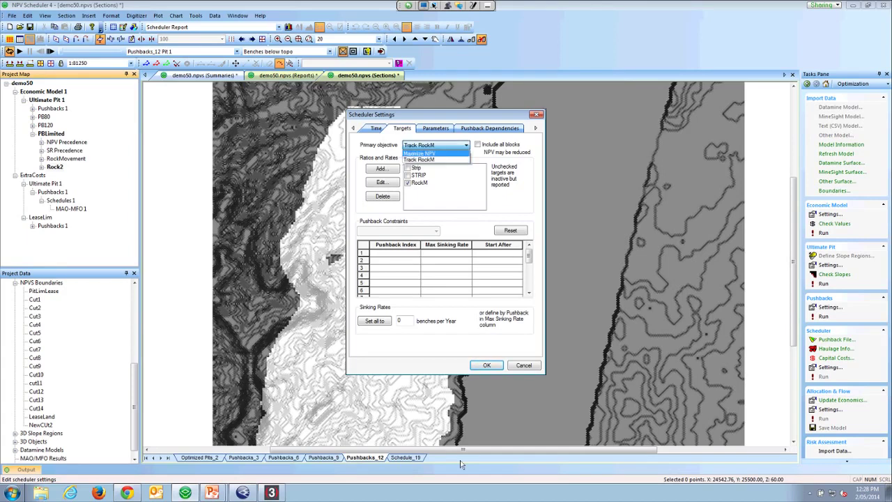
key(Down)
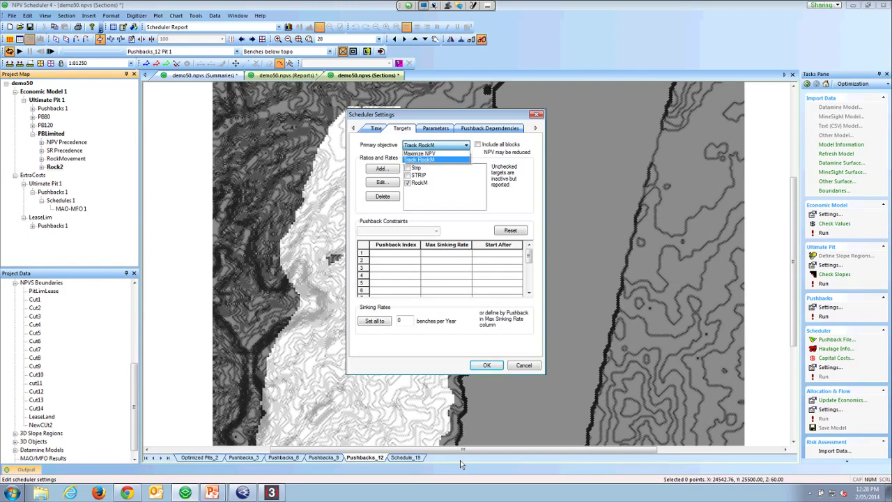
key(Up)
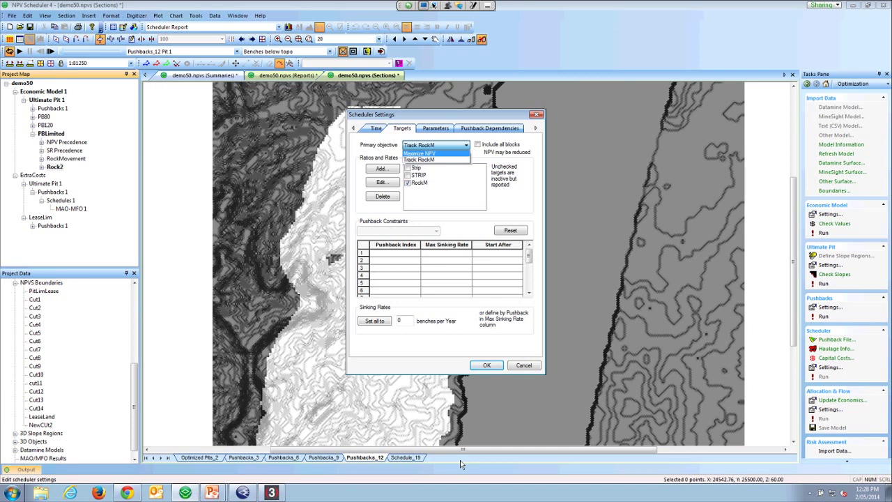
key(Down)
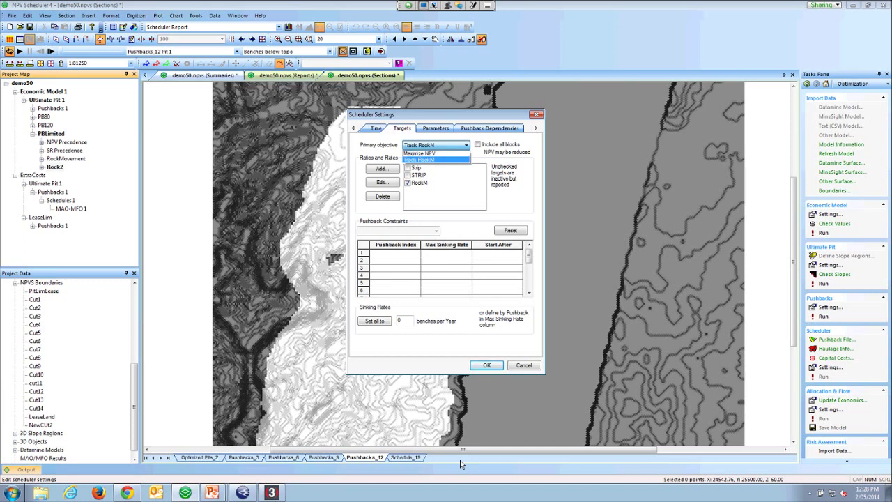
key(Return)
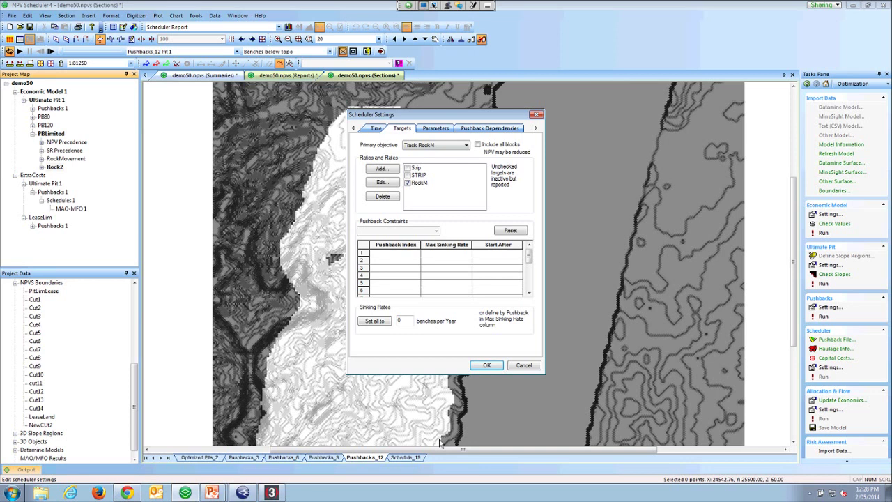
Step: Review the scheduling parameters, pushback dependencies and RockM target definition, cancelling without changes
key(ctrl+Tab)
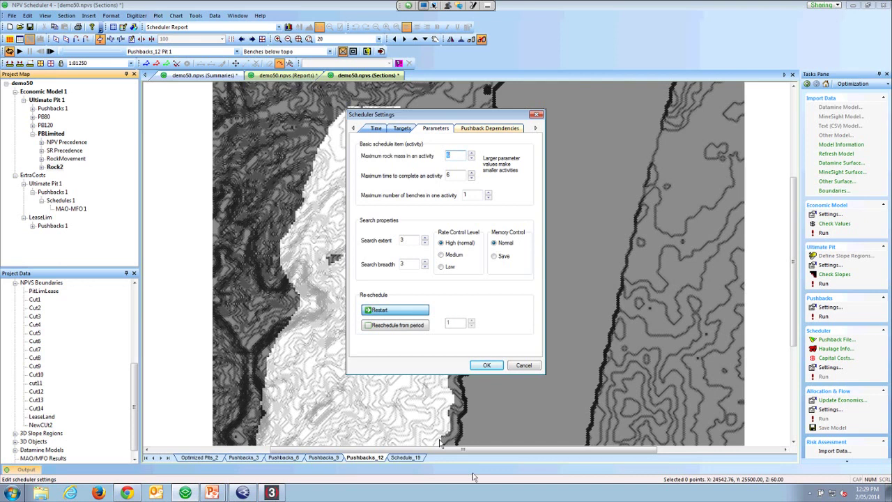
key(ctrl+Tab)
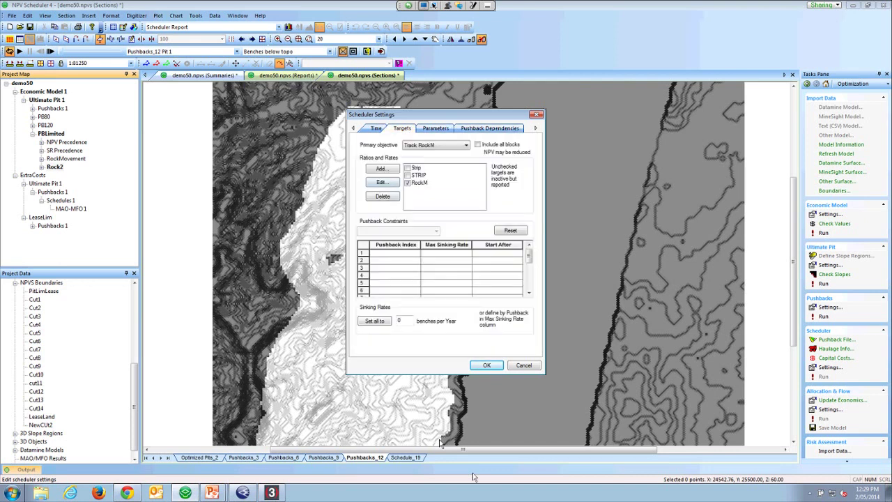
key(alt+e)
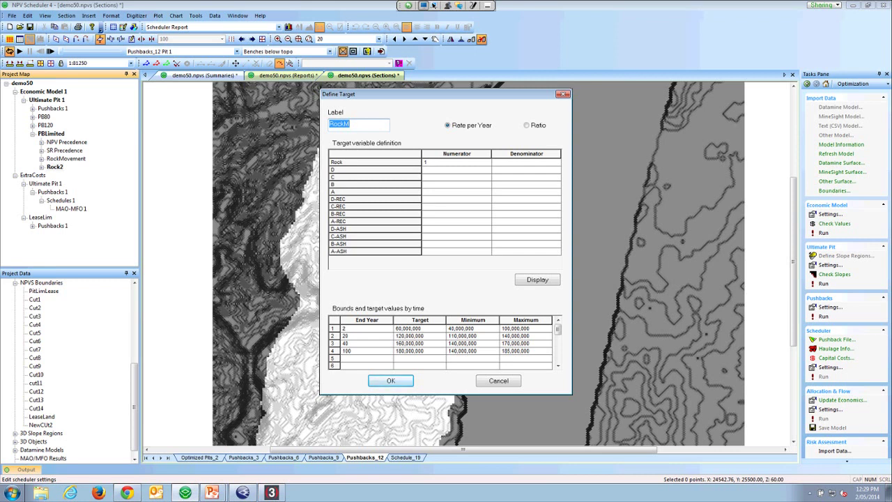
click(499, 380)
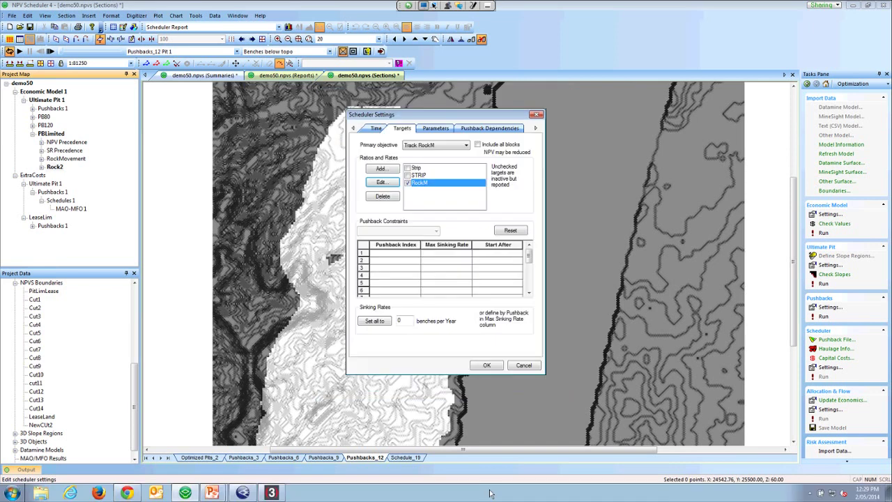
Step: Close Scheduler Settings and show the Schedule sheet in the demo50.npvs Reports window
key(Return)
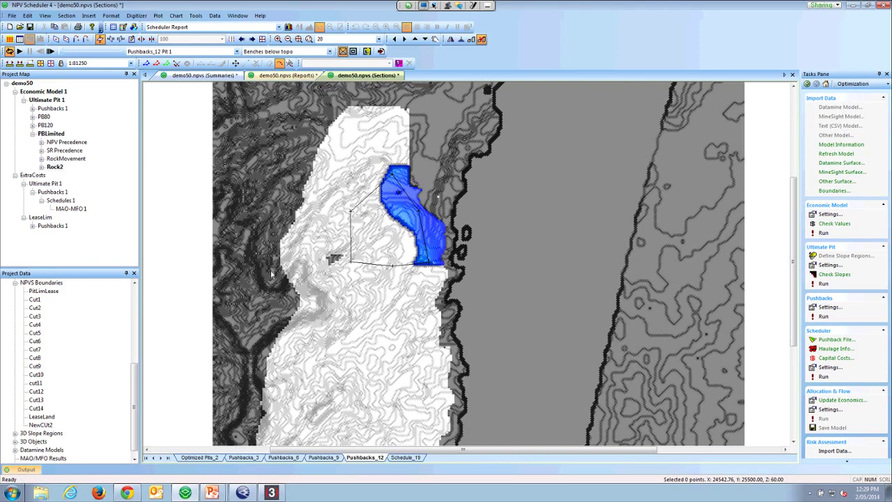
key(ctrl+Tab)
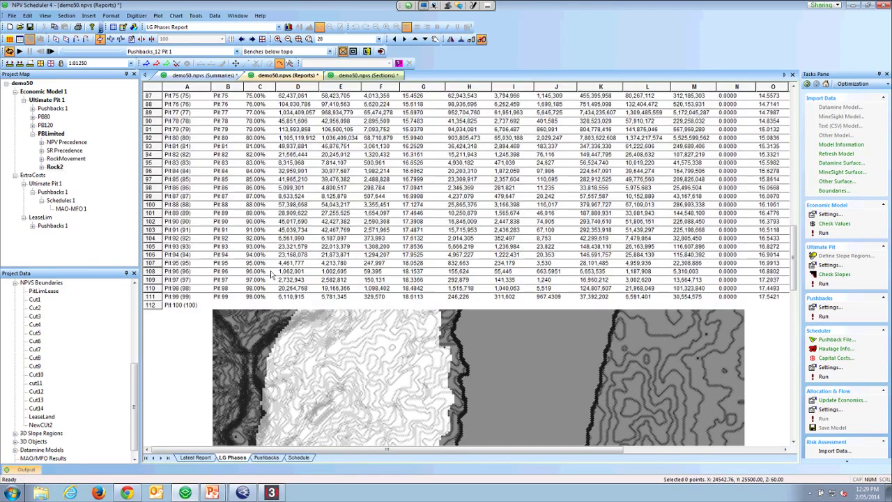
key(ctrl+Page_Down)
key(ctrl+Page_Down)
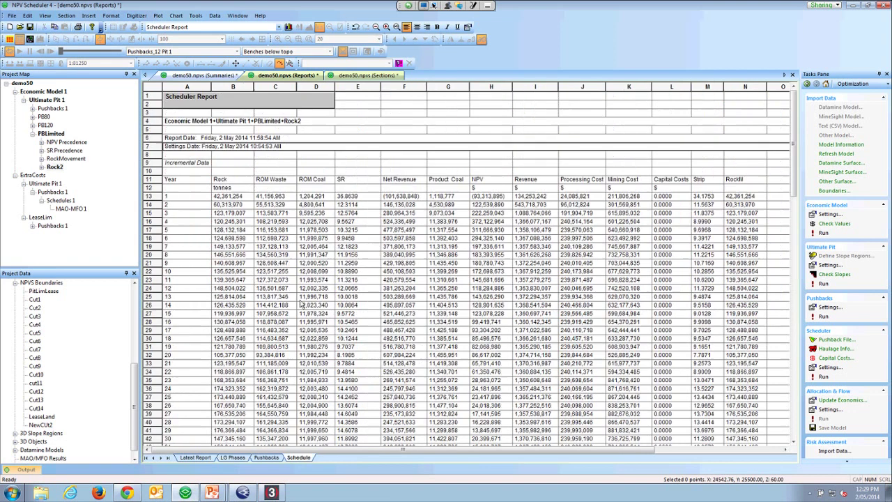
scroll(236, 238, down, 1)
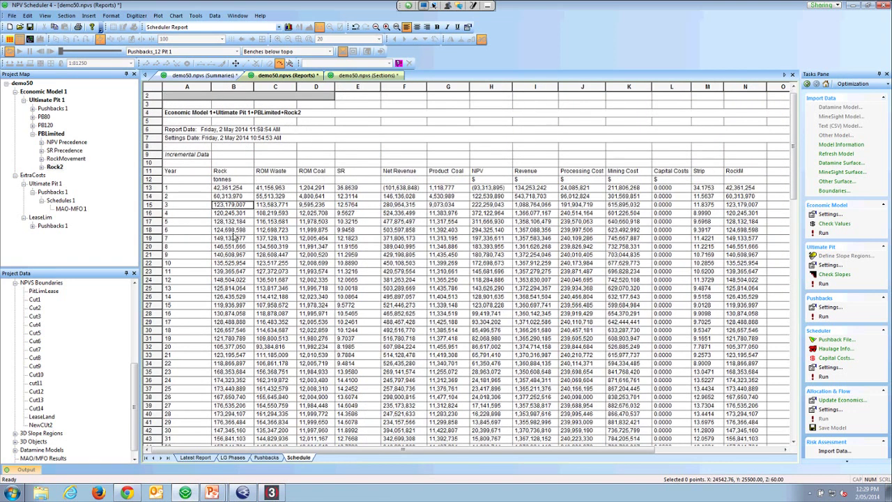
scroll(236, 239, down, 3)
scroll(235, 238, up, 1)
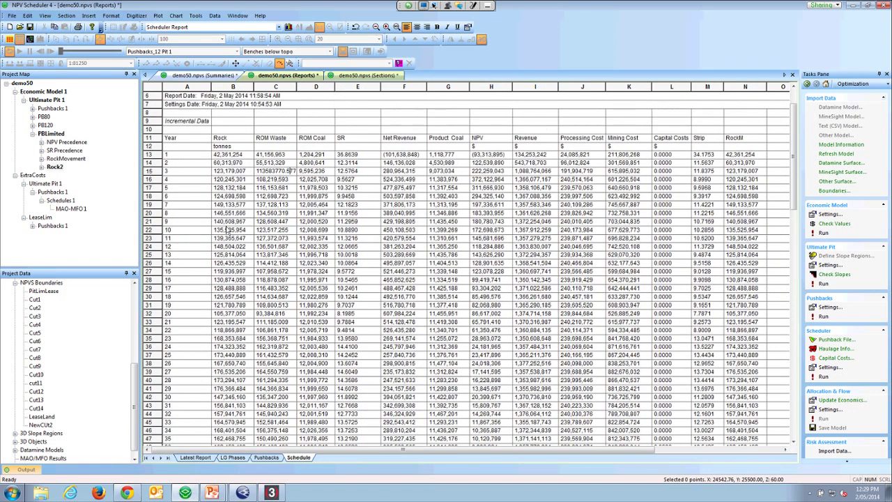
key(Up)
key(Up)
key(Right)
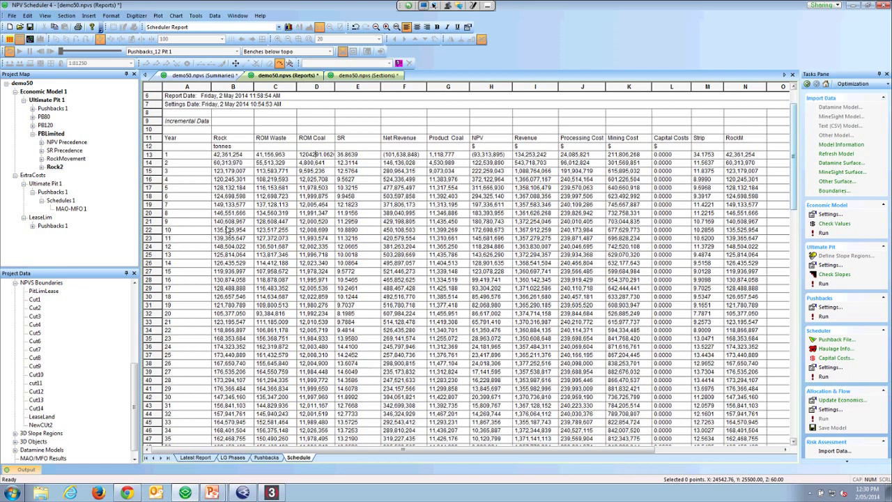
Step: Finish editing cell D13 by clicking outside it
click(239, 238)
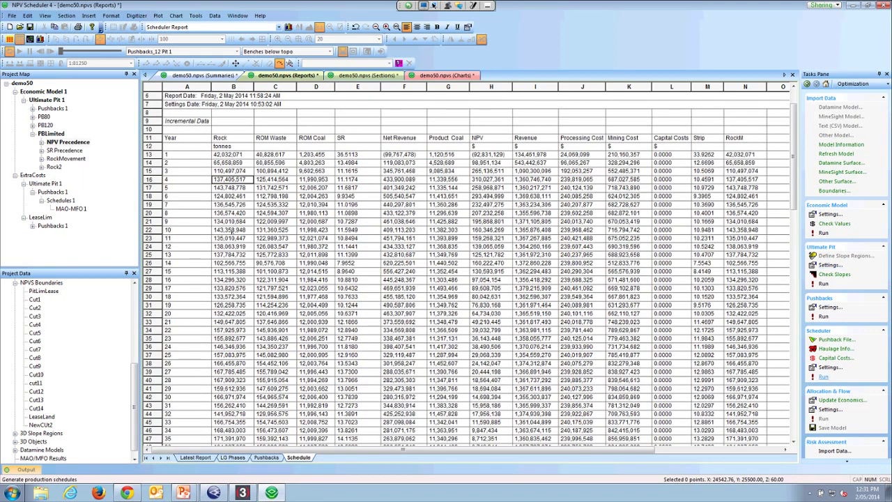
Step: Check the scheduler targets with RockM selected, confirm, and rerun the NPV Precedence schedule
click(828, 367)
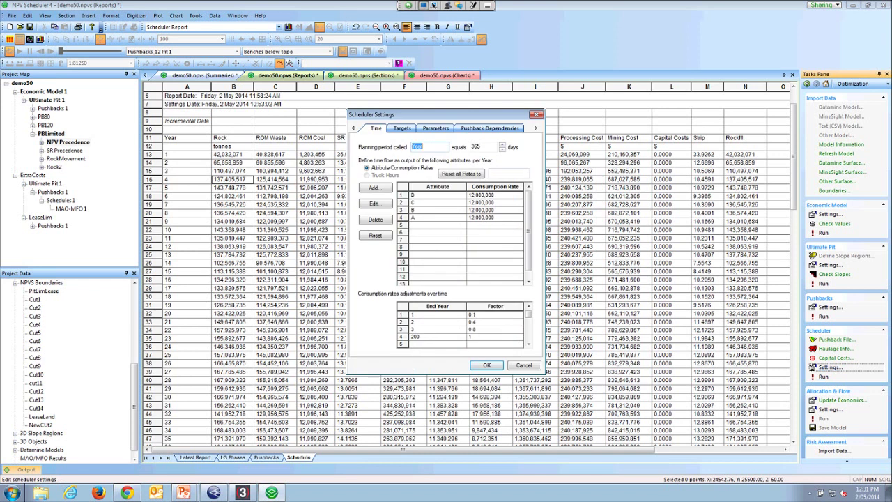
click(402, 129)
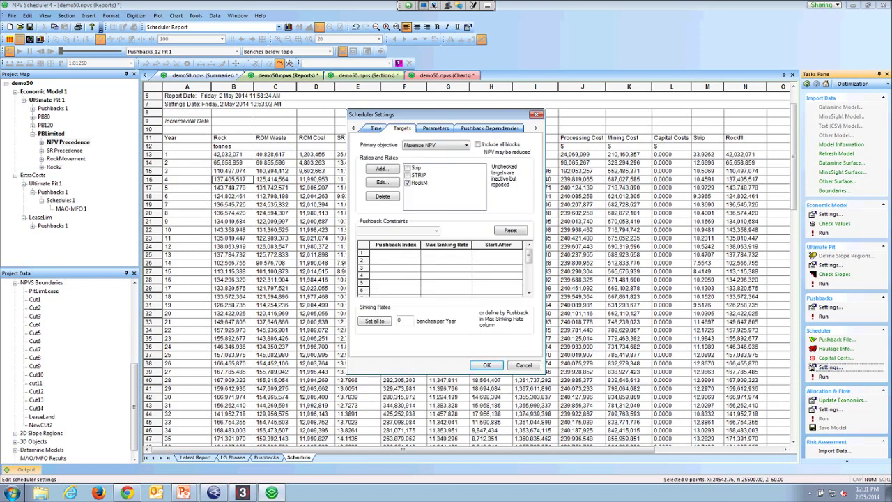
click(420, 183)
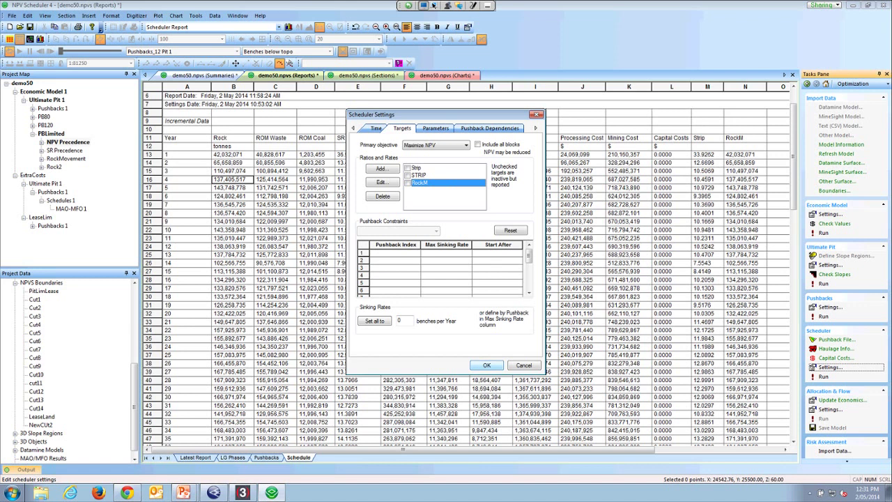
click(486, 365)
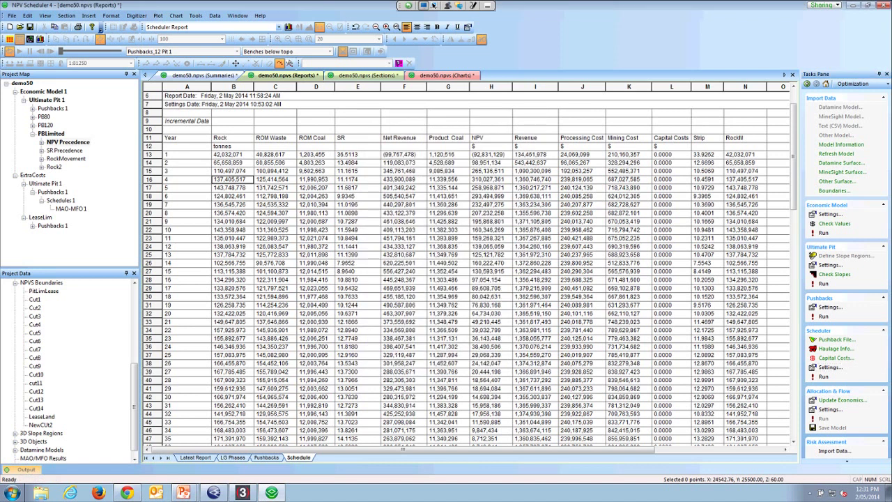
click(823, 377)
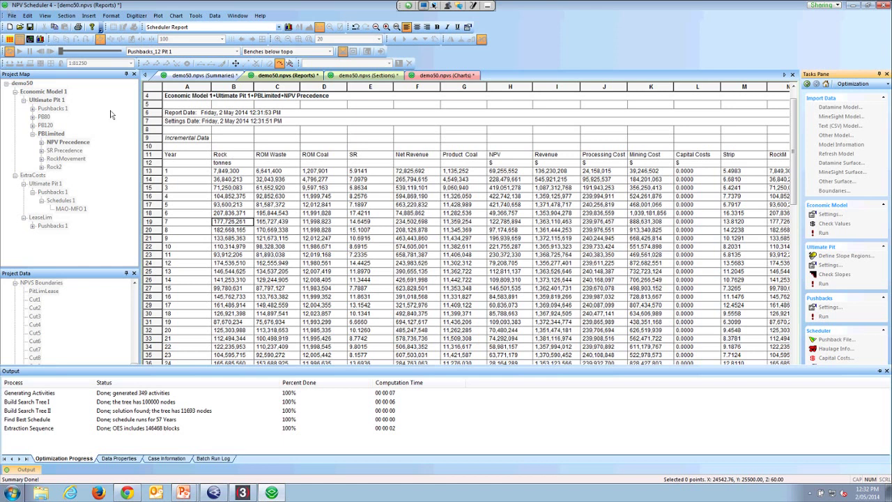
Step: Save the schedule results and show the yearly Rock tonnage chart in the Charts window
key(ctrl+s)
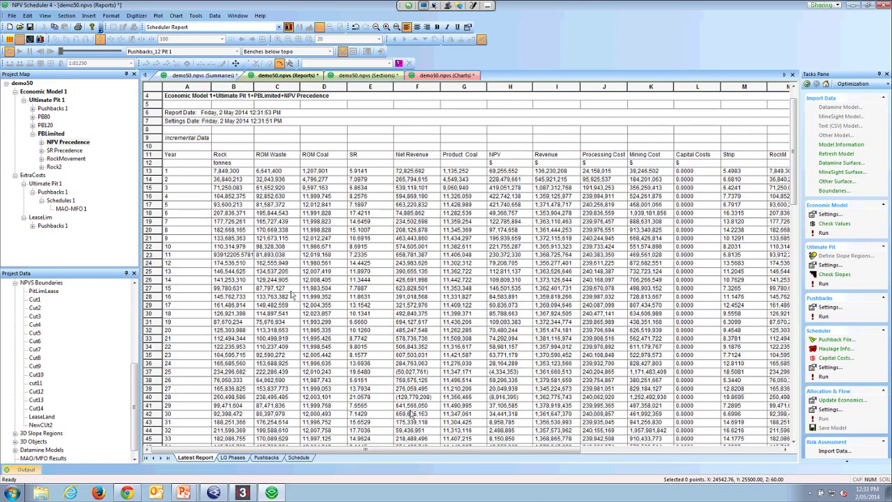
key(ctrl+Tab)
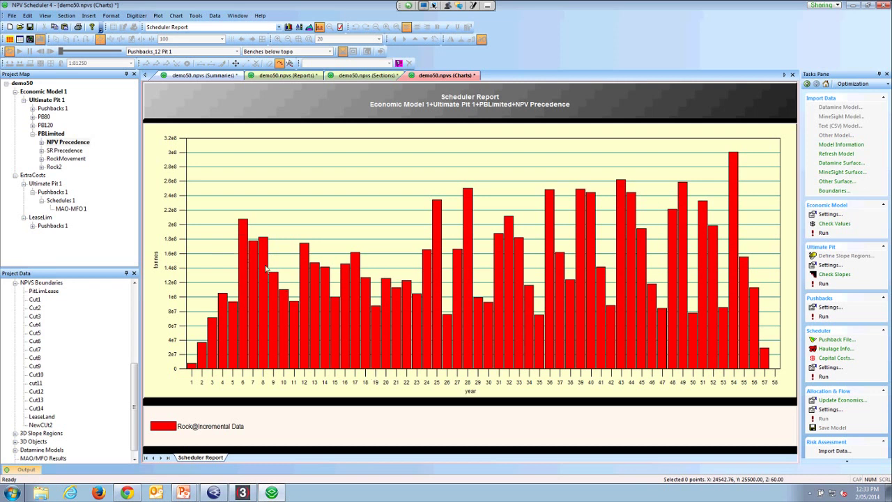
Step: Return to the Sections view showing the Pushbacks_12 Pit 1 surface
mouse_move(266, 269)
key(ctrl+Tab)
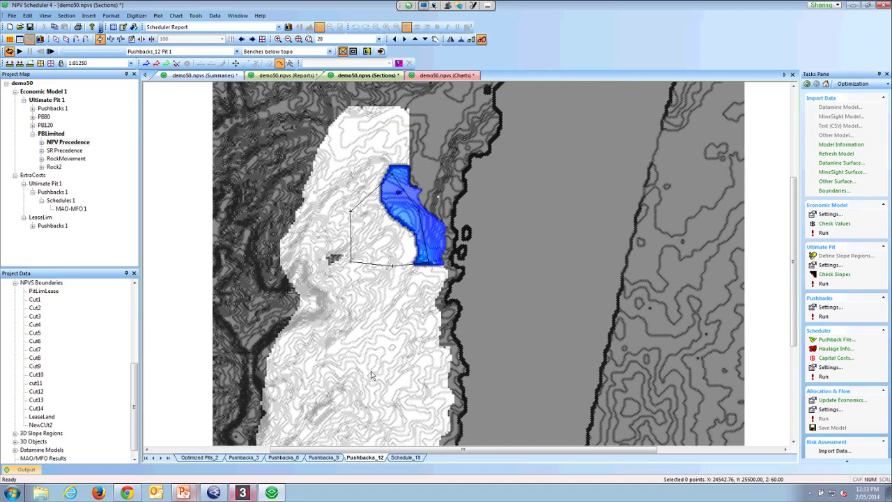
Step: Resume the PowerPoint slide show and advance to slide 13, 'Realistic Schedules'
mouse_move(183, 493)
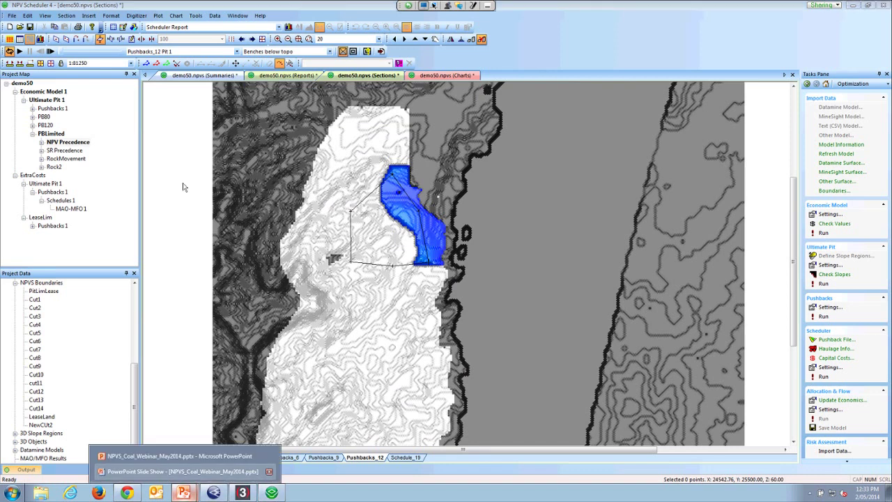
key(Return)
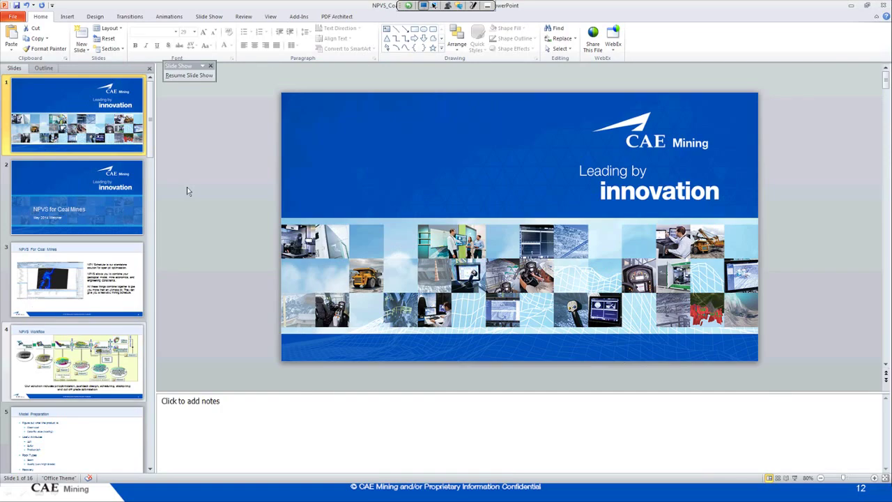
click(189, 74)
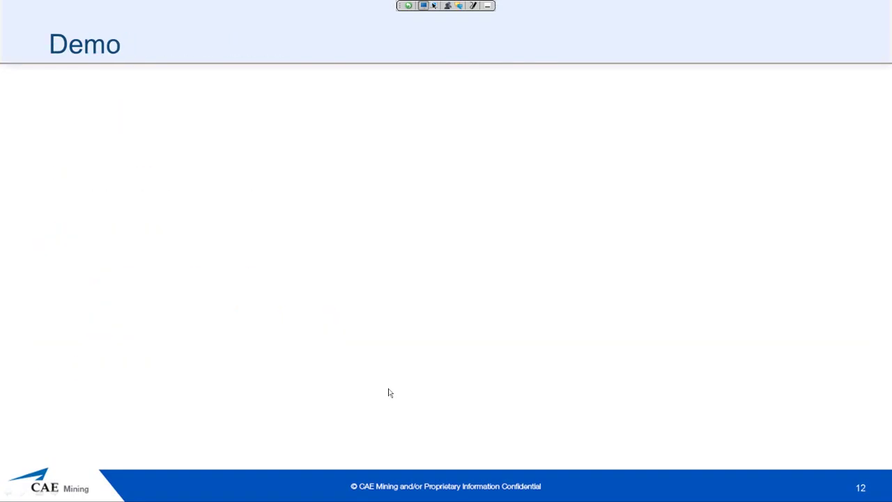
click(389, 394)
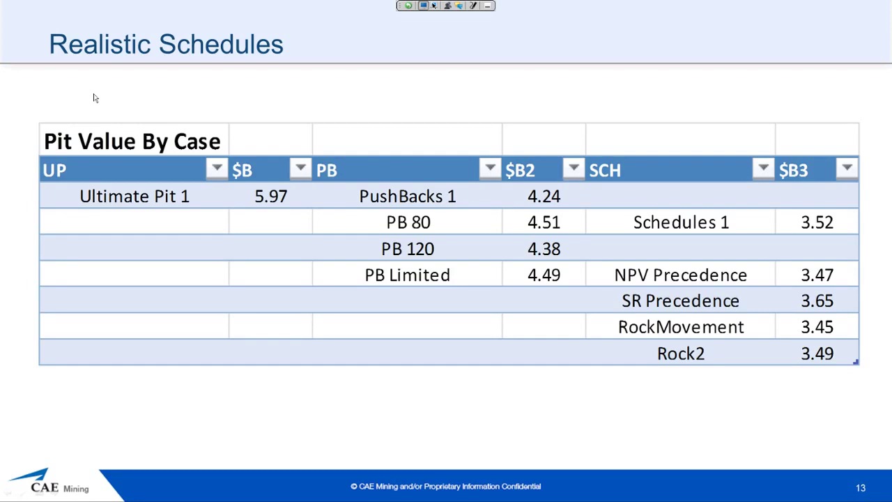
Step: Exit the slide show and bring NPV Scheduler back with Schedule_19 shown by elevation
key(Escape)
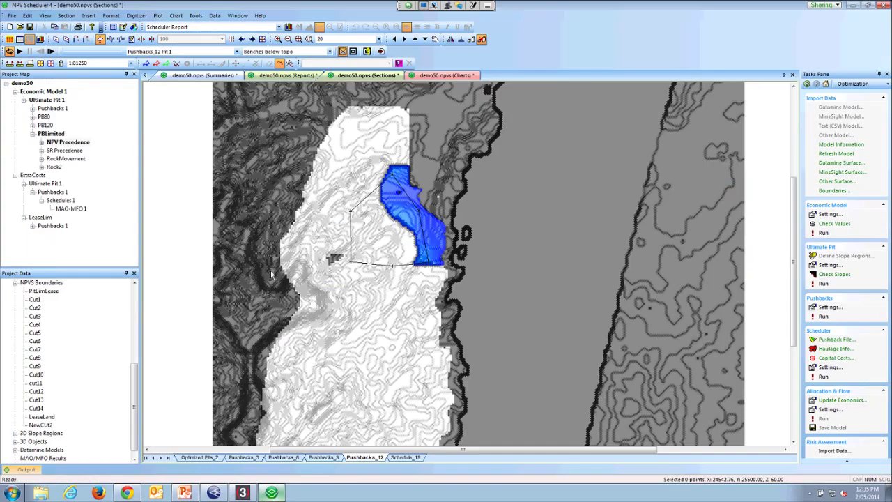
click(271, 493)
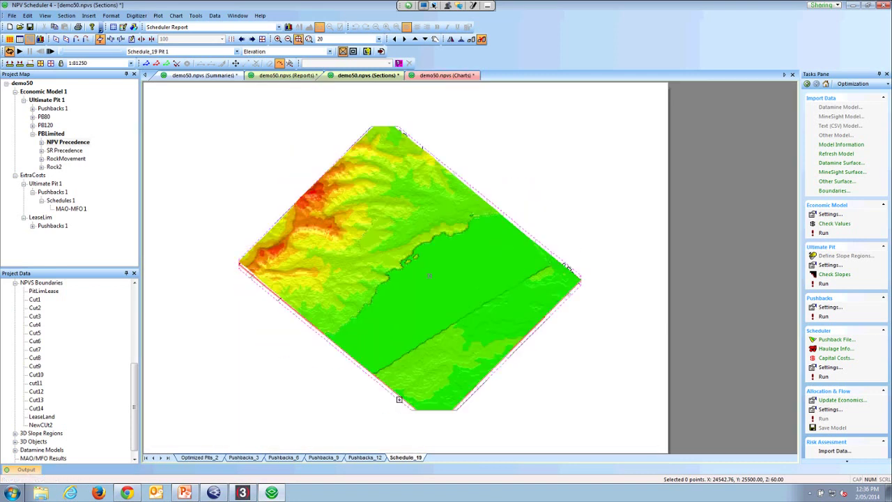
Step: Plot Schedule_19 as Benches below last and play its pit-by-pit animation
key(alt+Down)
key(Down)
key(Down)
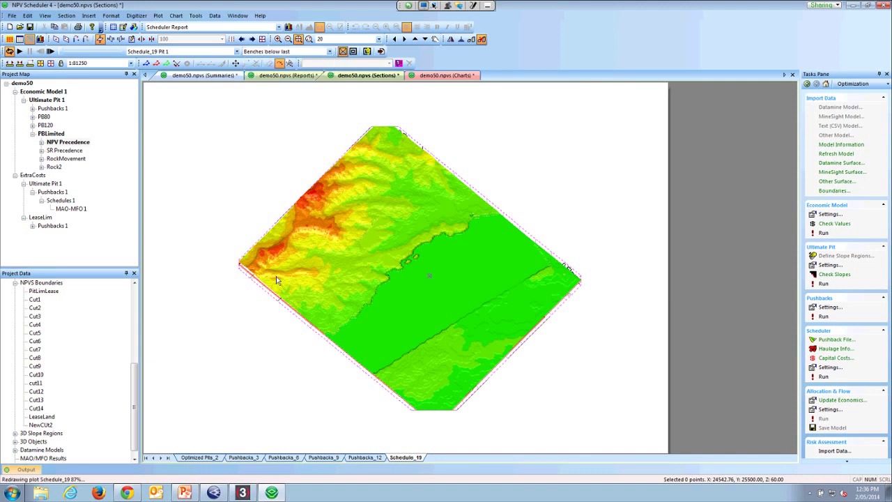
key(Return)
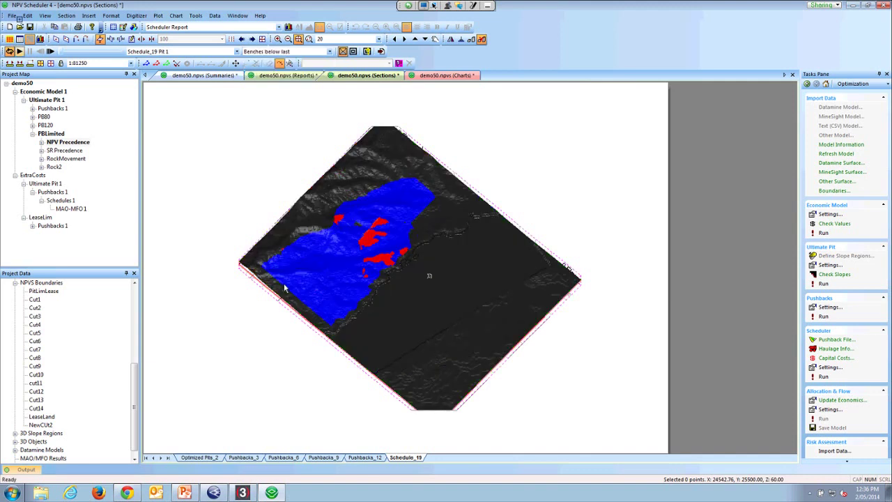
click(20, 51)
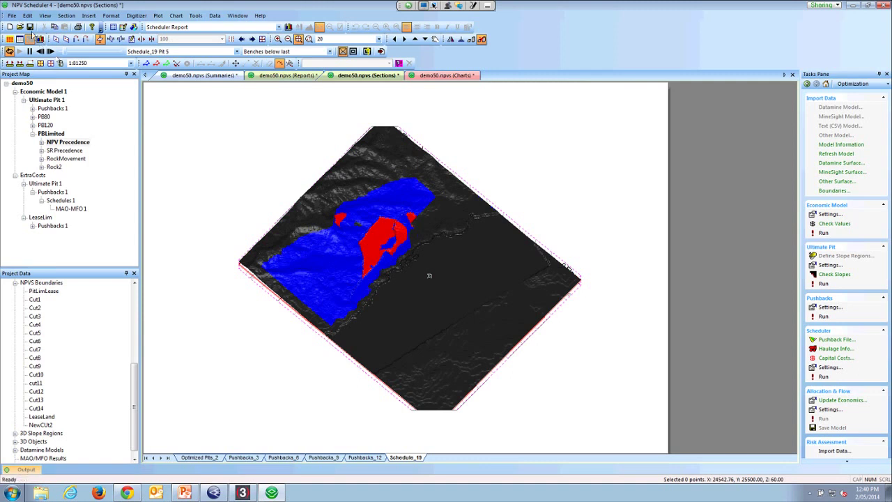
Step: Pause the Schedule_19 animation once it reaches Pit 6
click(29, 51)
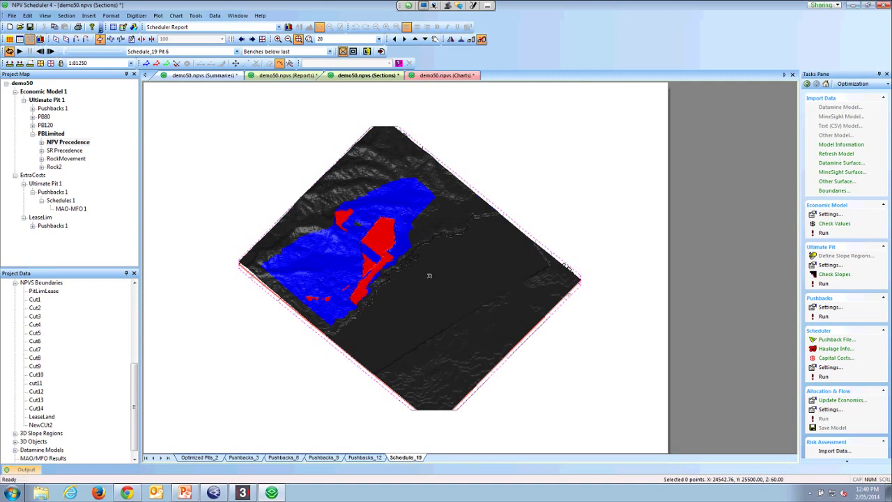
Step: In Studio 3, unload all data and load the Schedule_17_Pit_57tr wireframe from Project Files
click(242, 493)
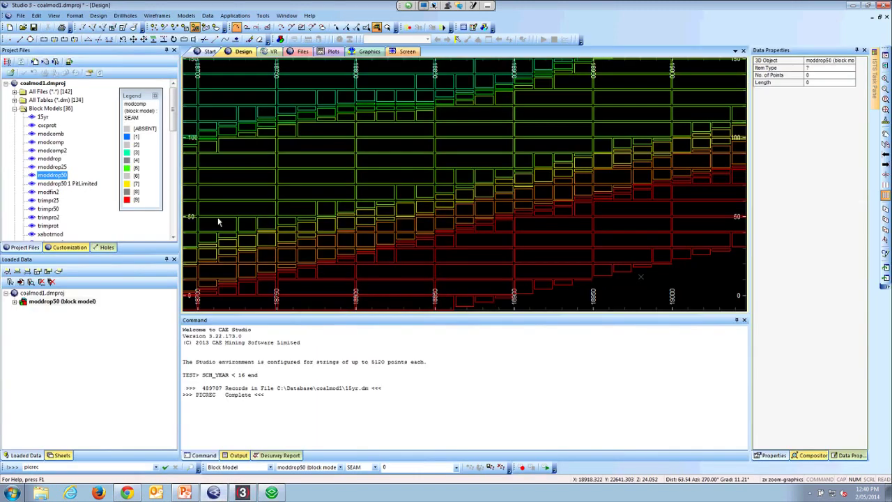
click(56, 62)
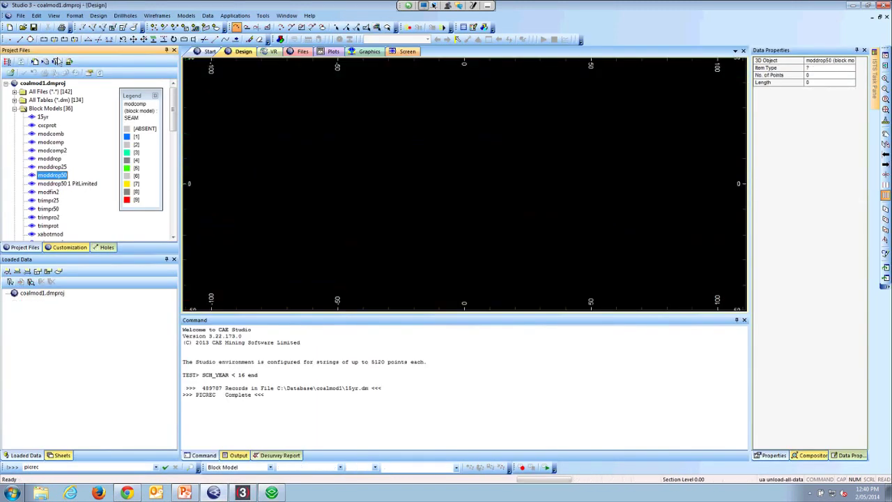
key(Down)
key(Down)
key(Down)
key(Down)
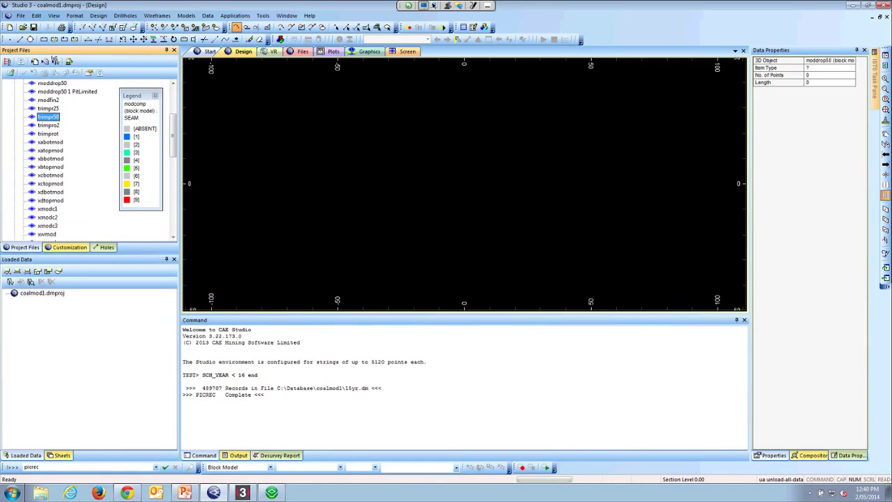
scroll(56, 62, down, 5)
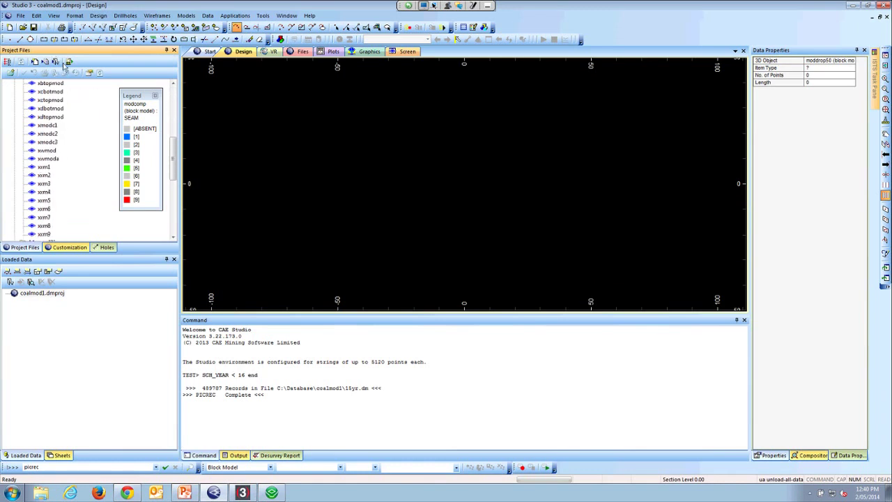
scroll(65, 64, down, 2)
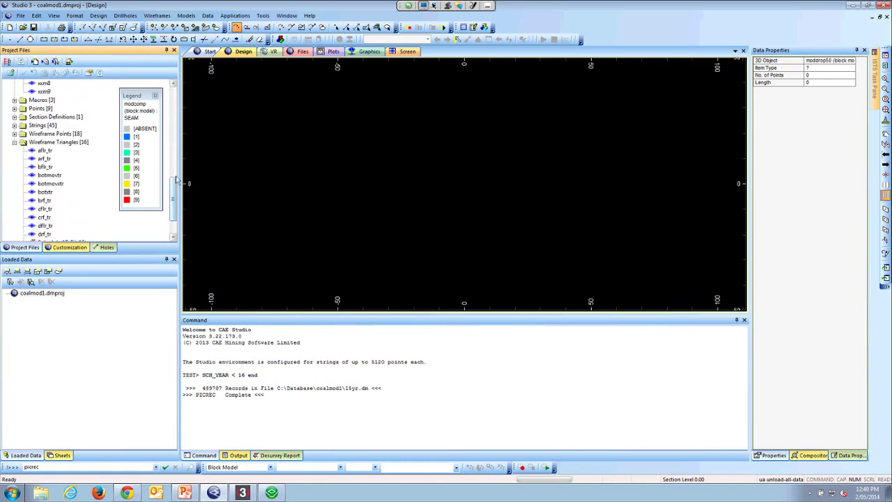
scroll(65, 63, down, 2)
key(End)
key(Up)
key(Up)
key(Up)
key(Up)
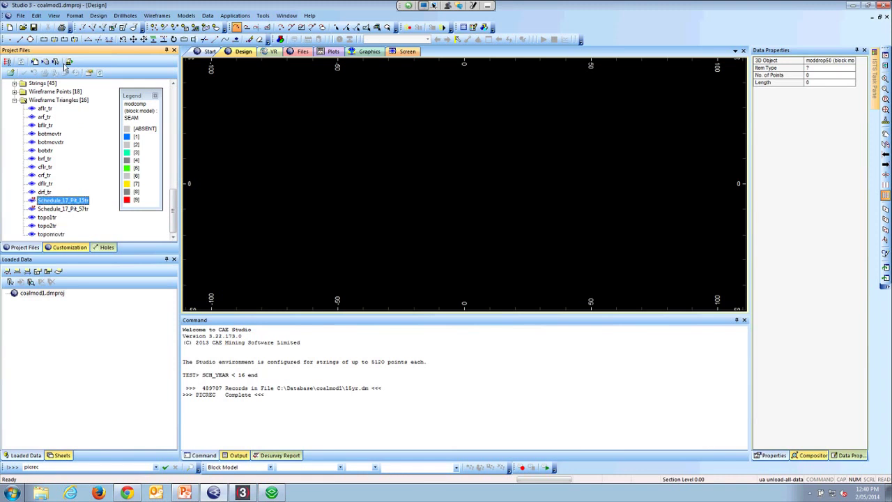
key(Down)
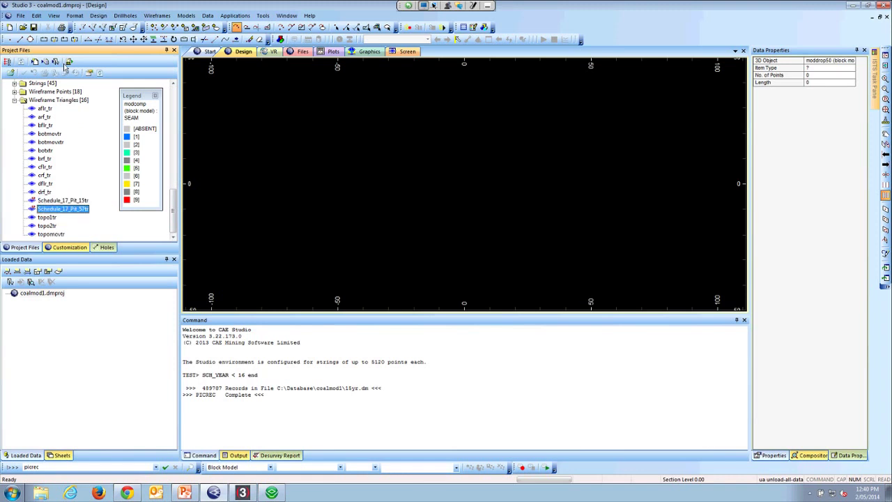
key(Return)
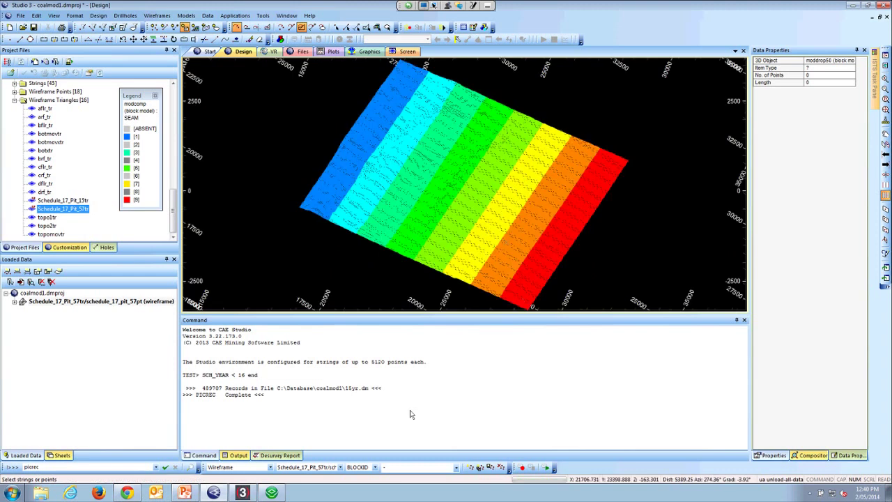
Step: Set the Schedule_17_Pit_57tr wireframe's fixed display colour to bright green using the FD format settings
key(f)
key(d)
key(d)
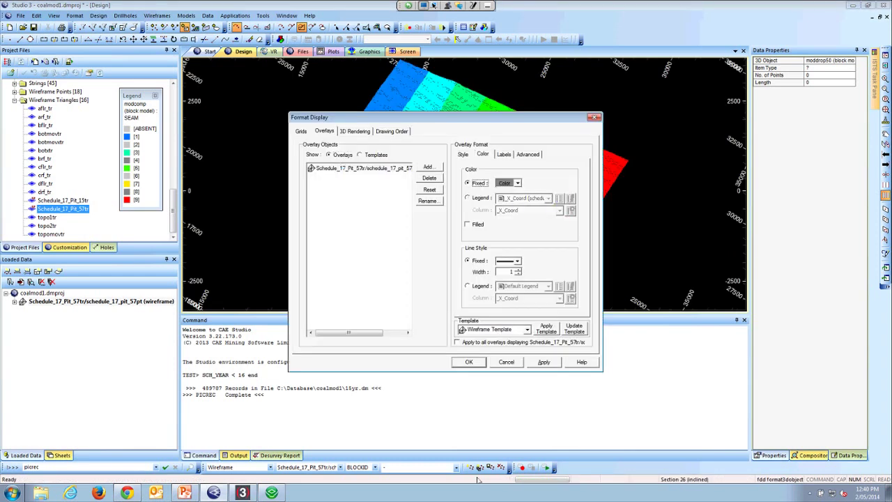
click(518, 183)
click(512, 209)
click(544, 362)
click(469, 362)
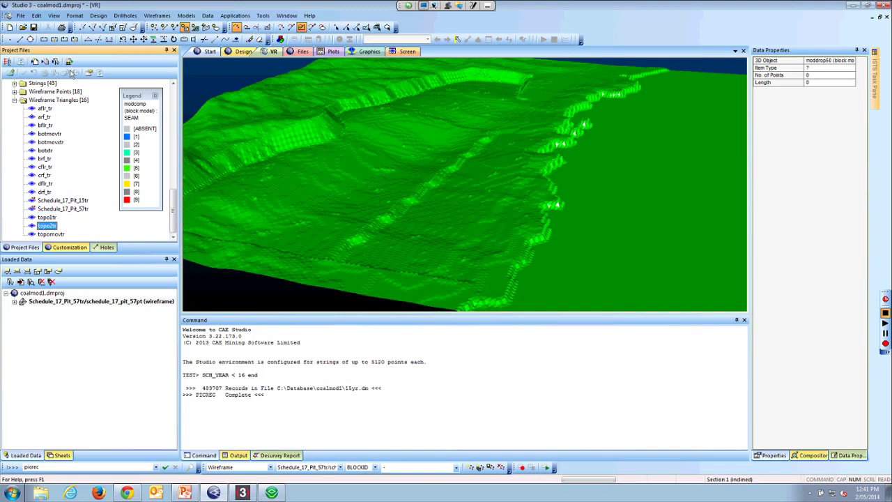
Step: Load the crf_tr wireframe beside the green pit surface, then select dflr_tr next
scroll(54, 61, up, 2)
scroll(54, 61, down, 3)
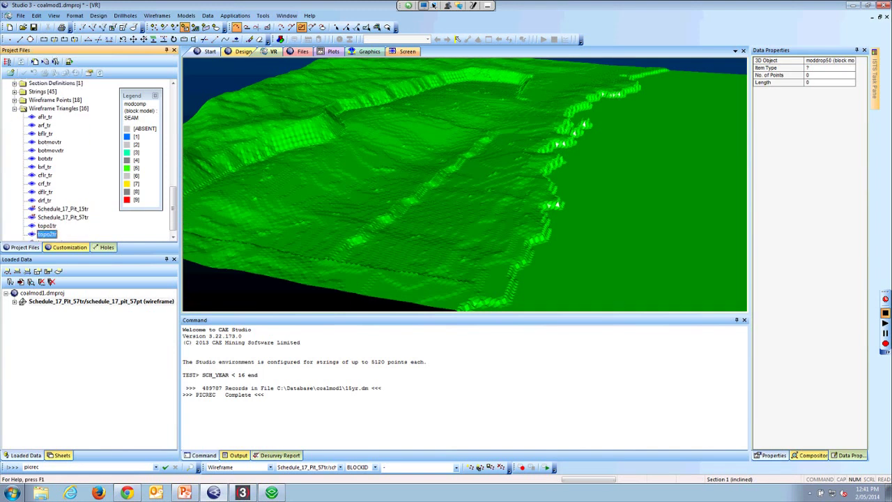
click(44, 183)
double_click(44, 183)
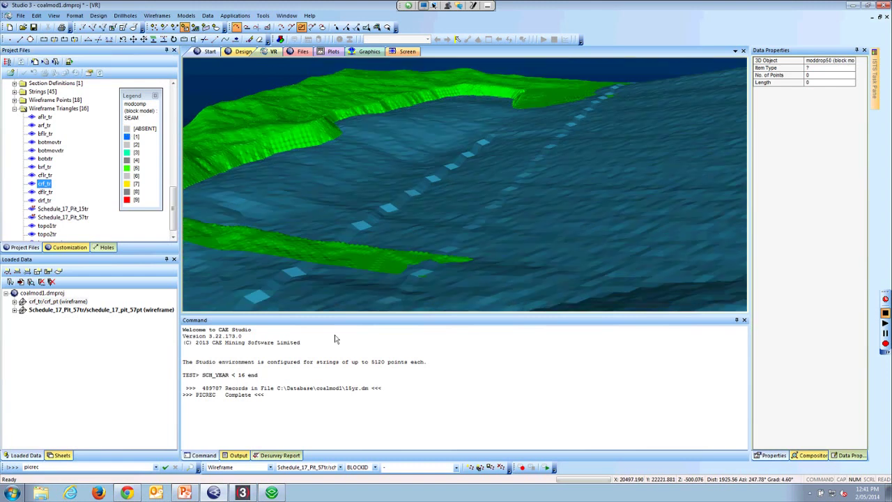
drag(335, 339, 365, 366)
key(Down)
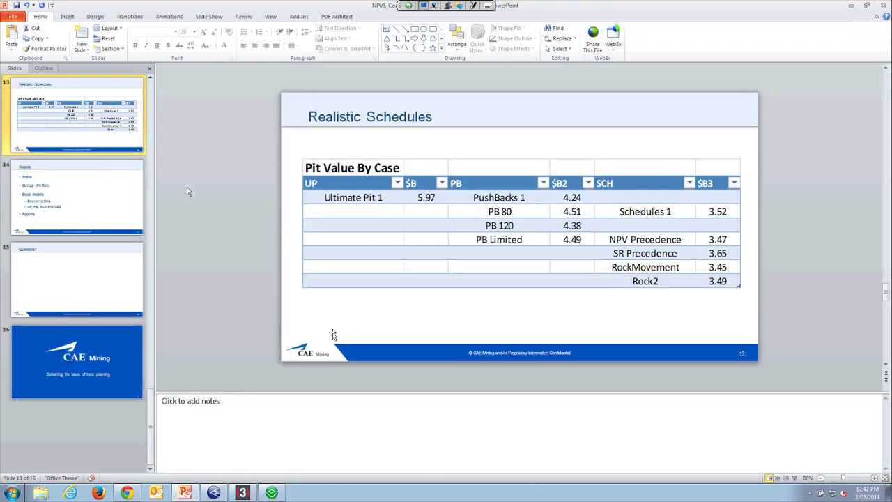
Step: Advance from slide 13 to the closing slide 16, 'Delivering the future of mine planning'
key(Down)
key(Down)
key(Down)
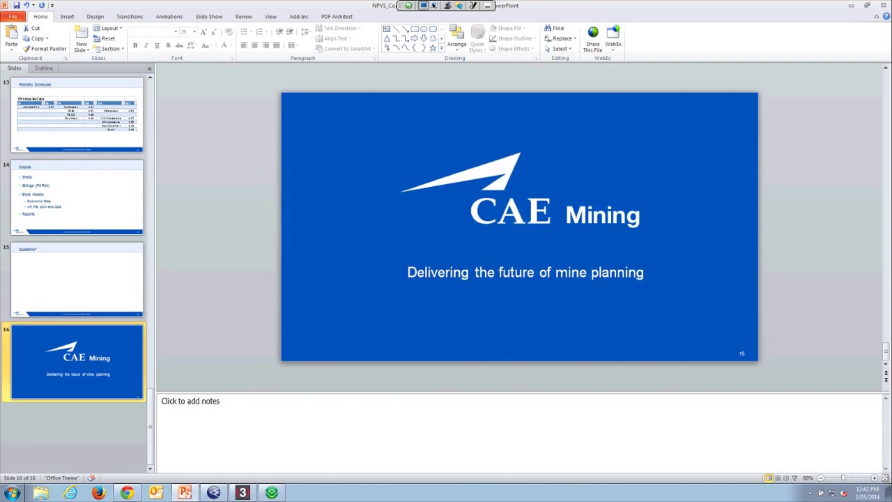